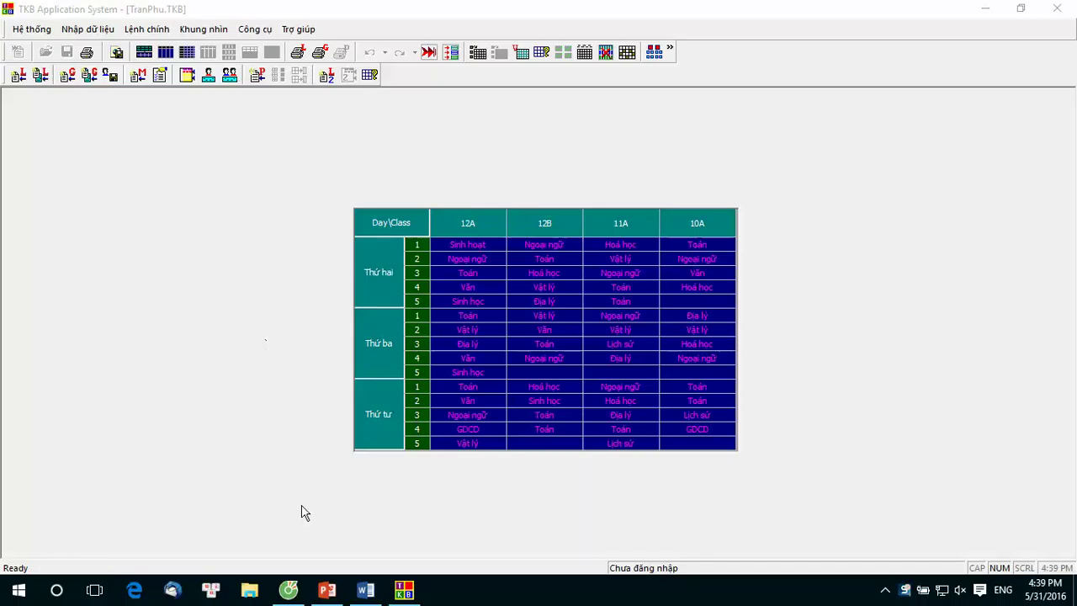
Switch to the Cùng Học website in the browser and check which account is signed in
{"action": "left_click", "coordinate": [290, 593]}
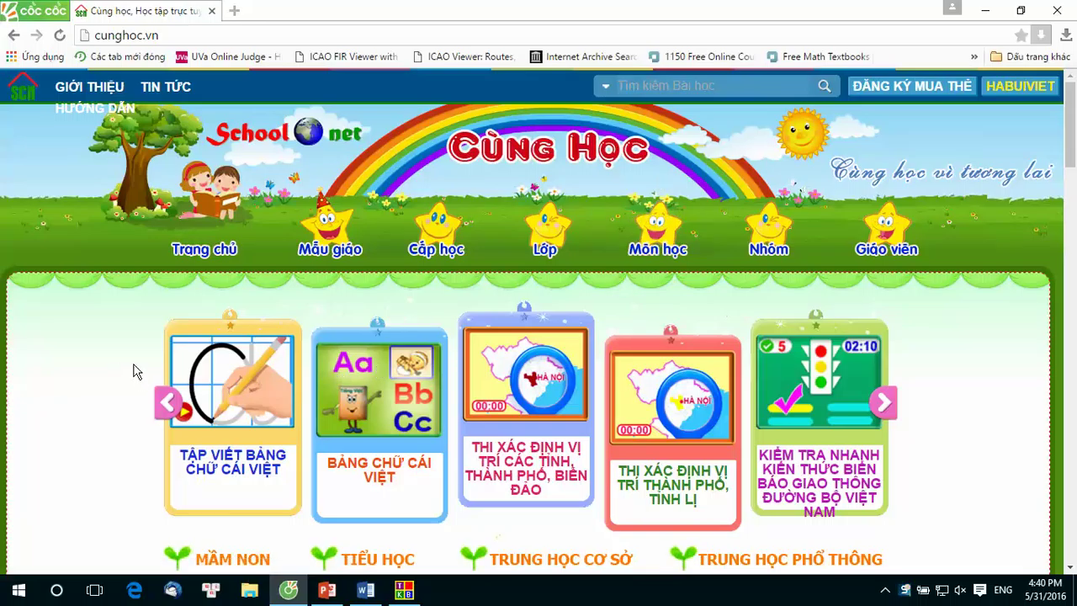
{"action": "mouse_move", "coordinate": [1014, 87]}
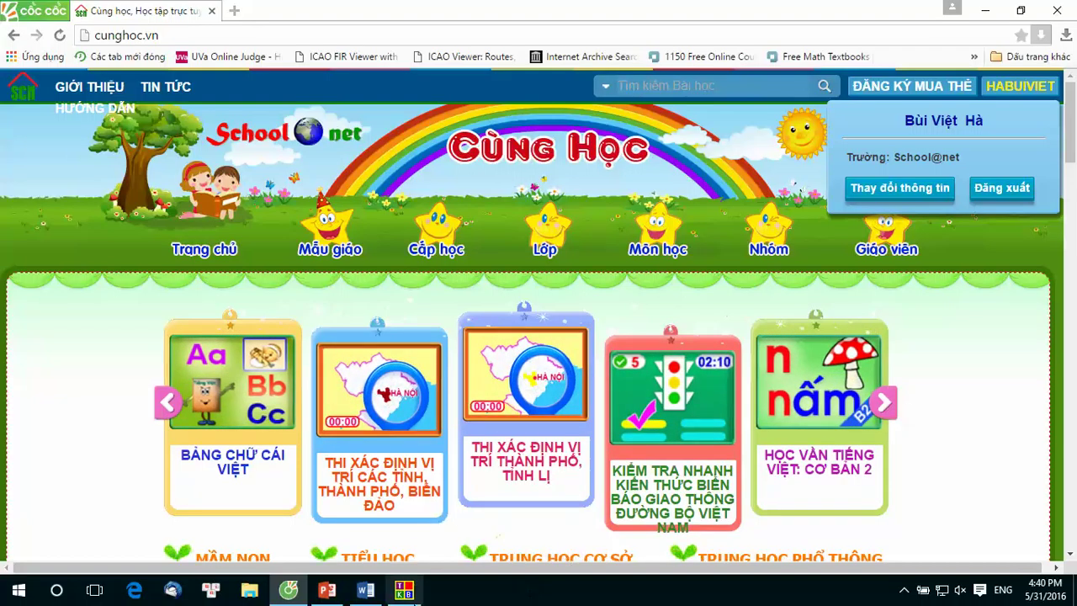
{"action": "left_click", "coordinate": [403, 590]}
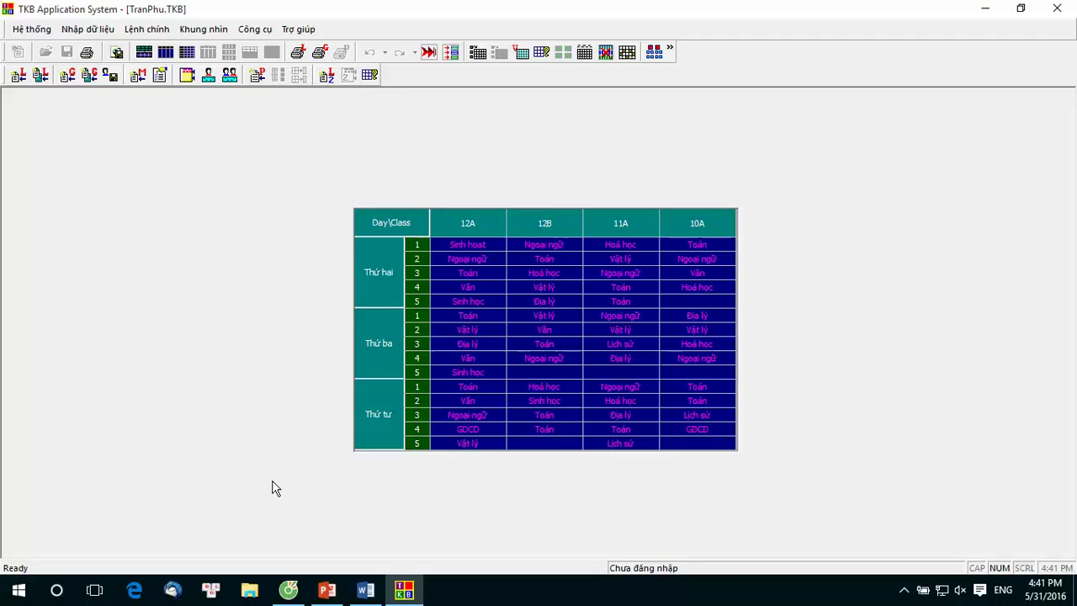
{"action": "left_click", "coordinate": [288, 589]}
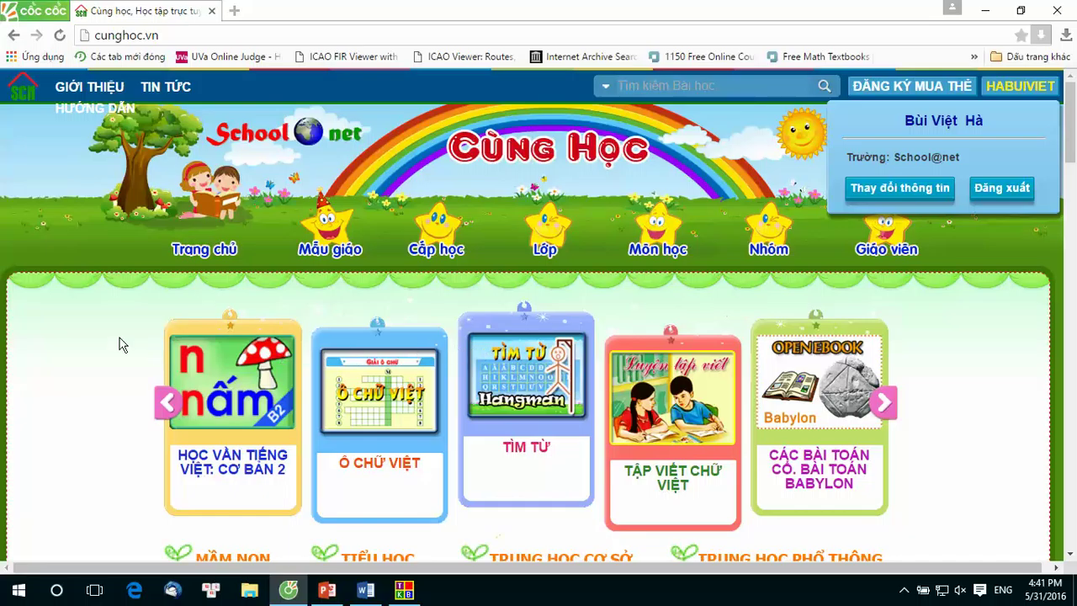
{"action": "left_click", "coordinate": [894, 417]}
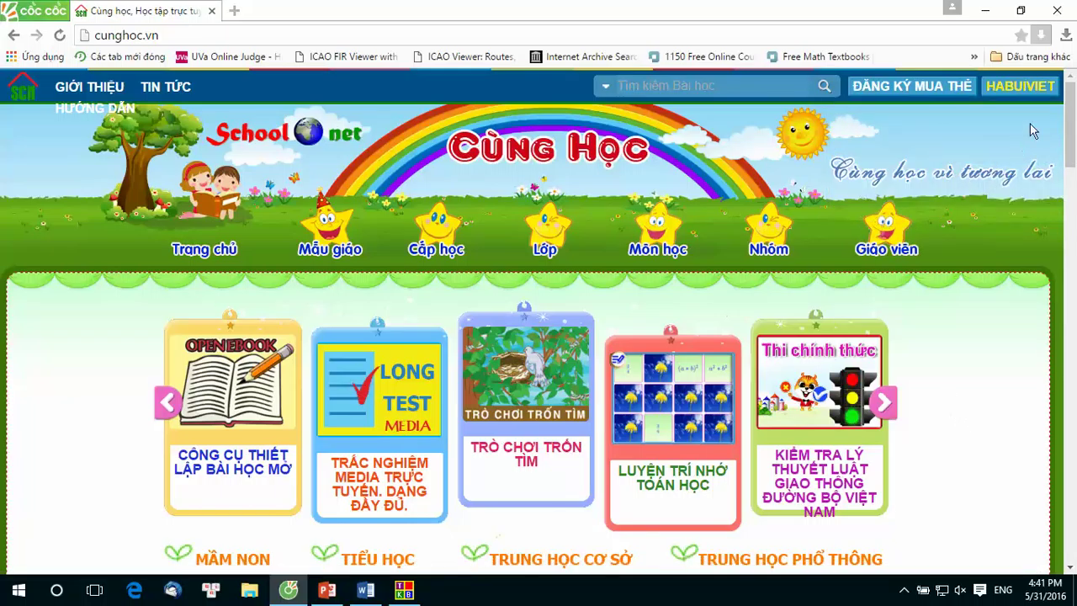
{"action": "mouse_move", "coordinate": [999, 80]}
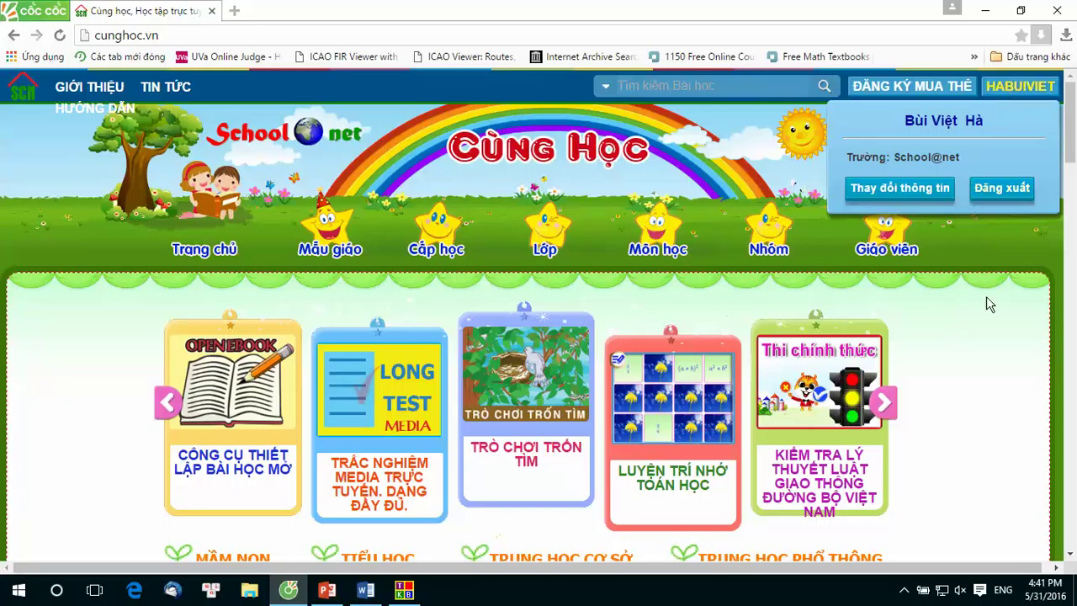
In TKB Application System, start the Cùng học connection and log in with the account password
{"action": "left_click", "coordinate": [405, 591]}
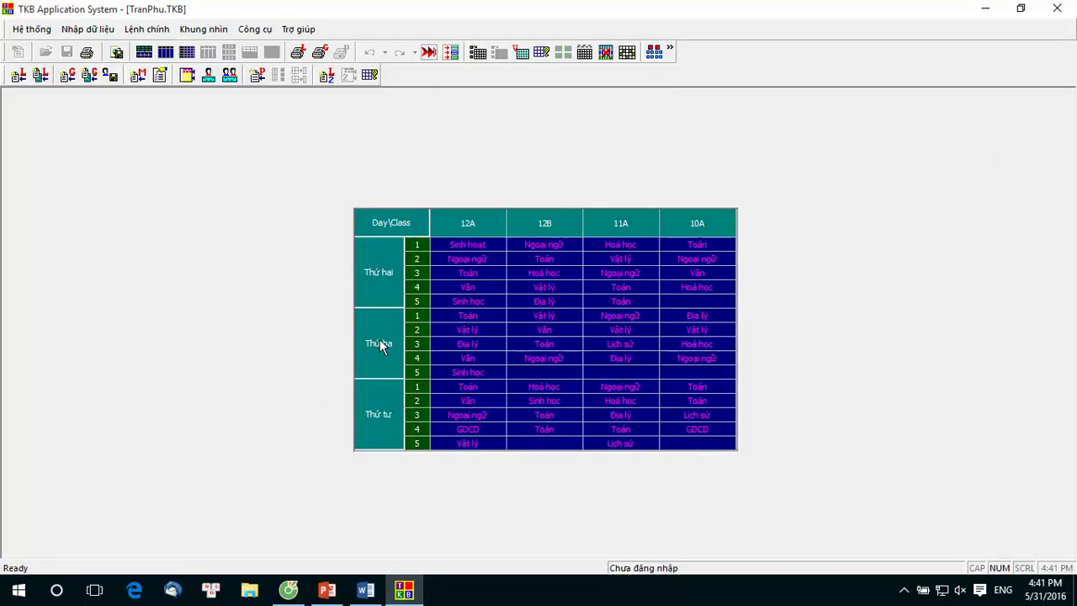
{"action": "left_click", "coordinate": [22, 32]}
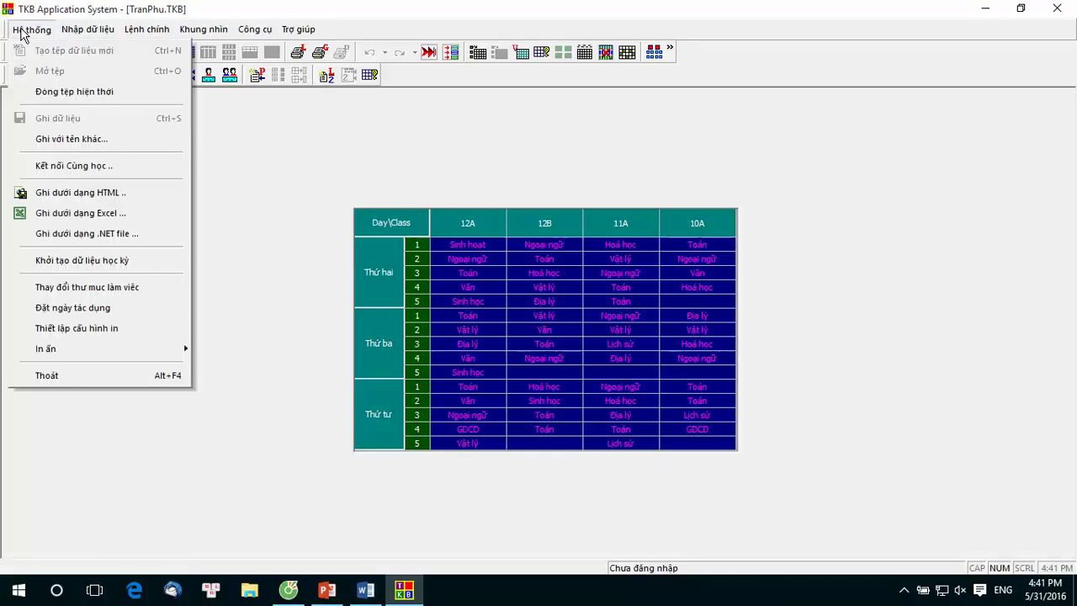
{"action": "left_click", "coordinate": [73, 169]}
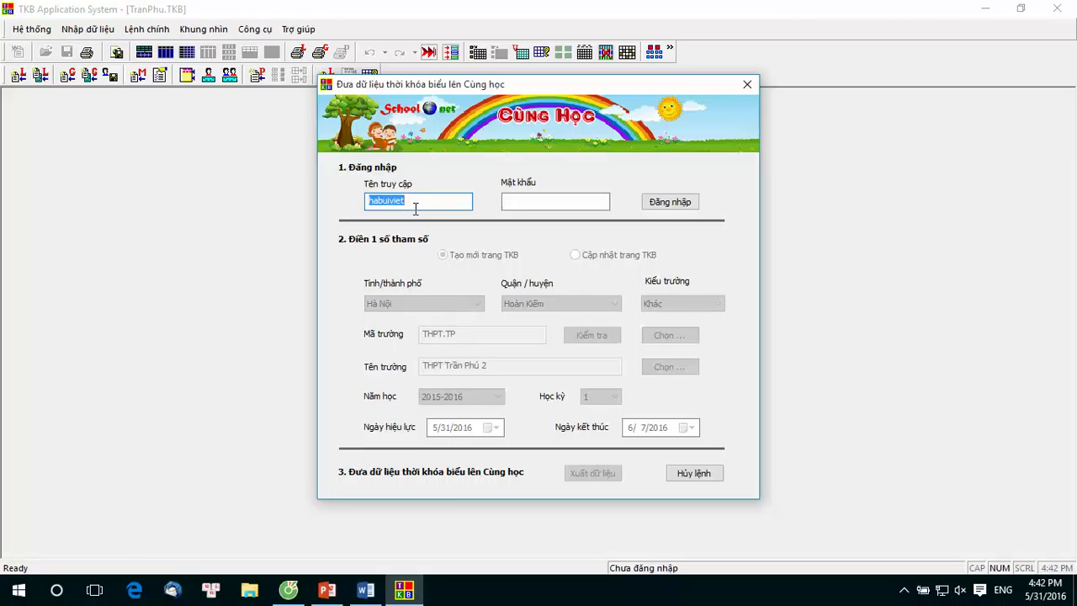
{"action": "left_click", "coordinate": [515, 207]}
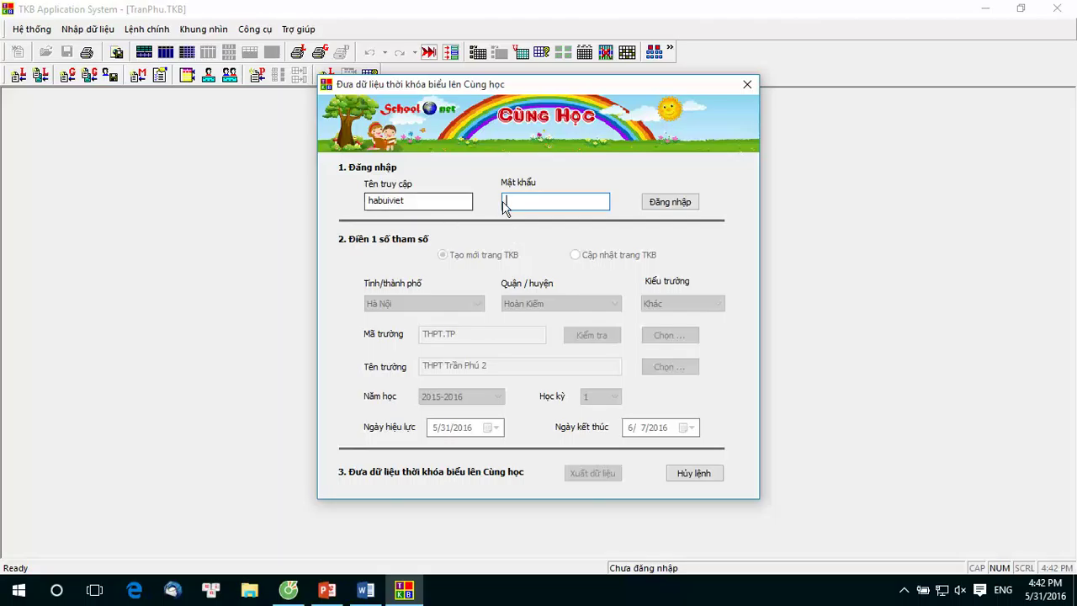
{"action": "type", "text": "*****"}
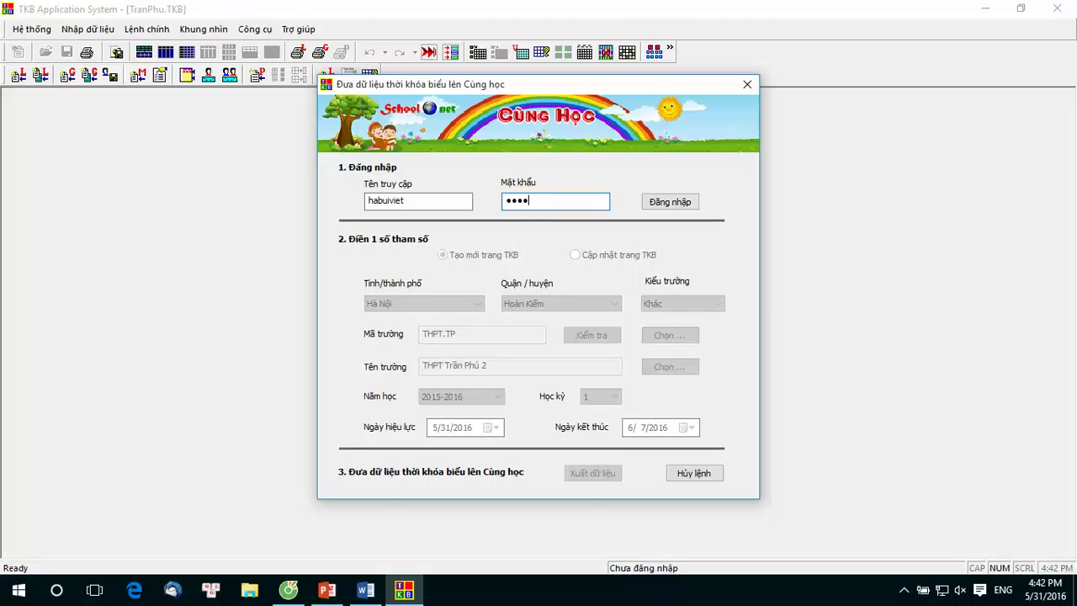
{"action": "type", "text": "*******"}
{"action": "left_click", "coordinate": [665, 204]}
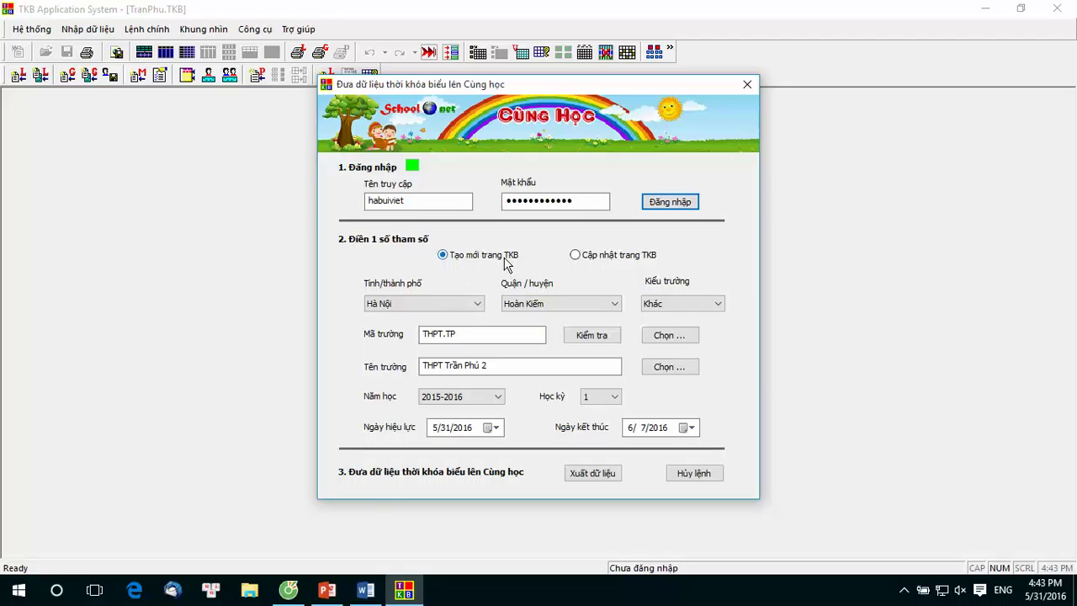
Choose to update the existing timetable page, with school type THPT and school code THPT.TP
{"action": "left_click", "coordinate": [575, 257]}
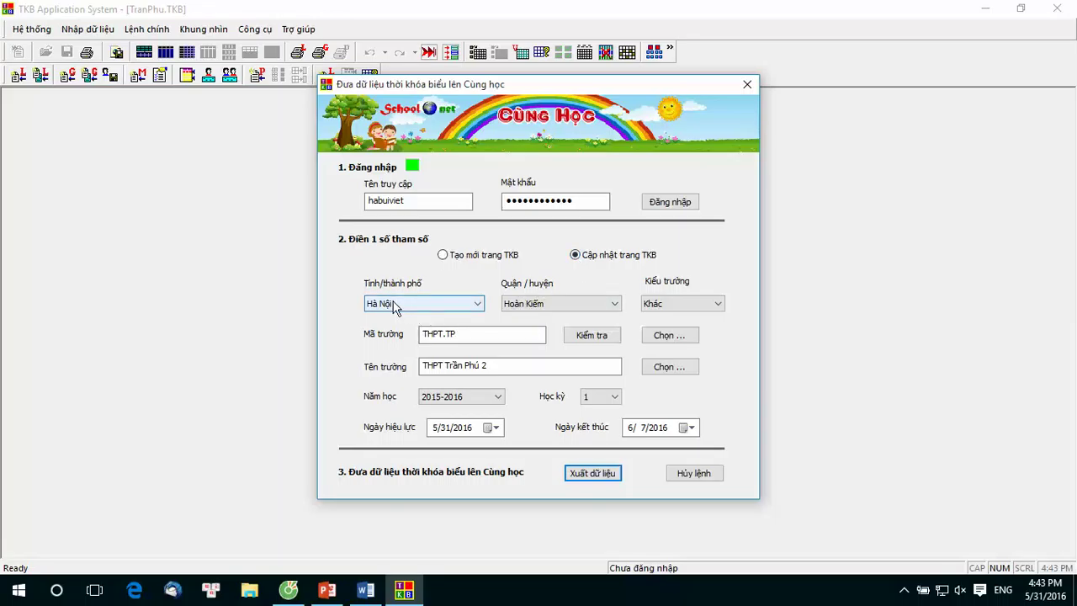
{"action": "left_click", "coordinate": [707, 307]}
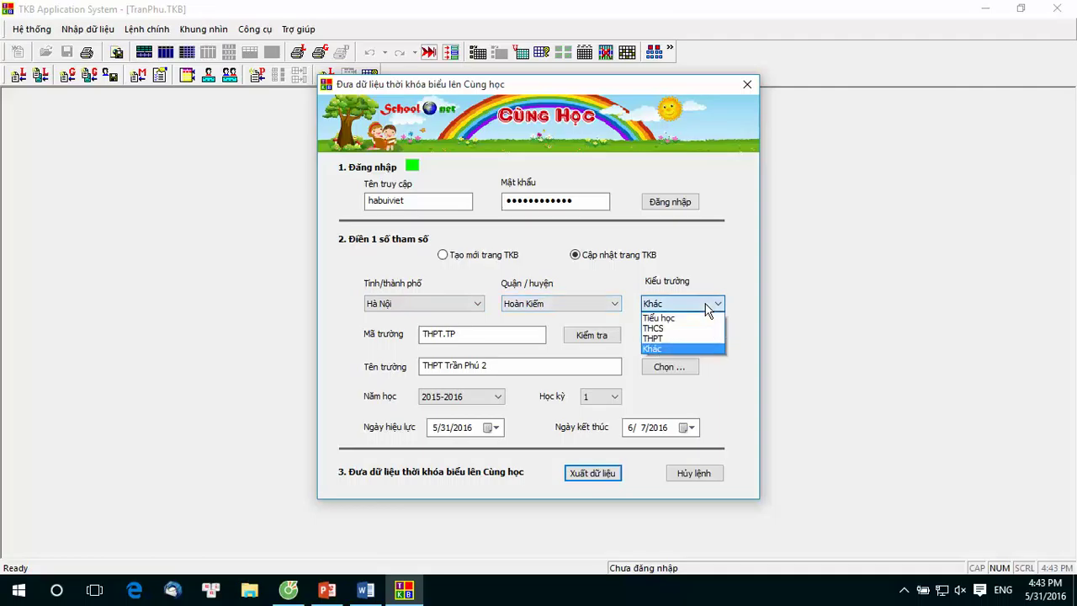
{"action": "left_click", "coordinate": [665, 338]}
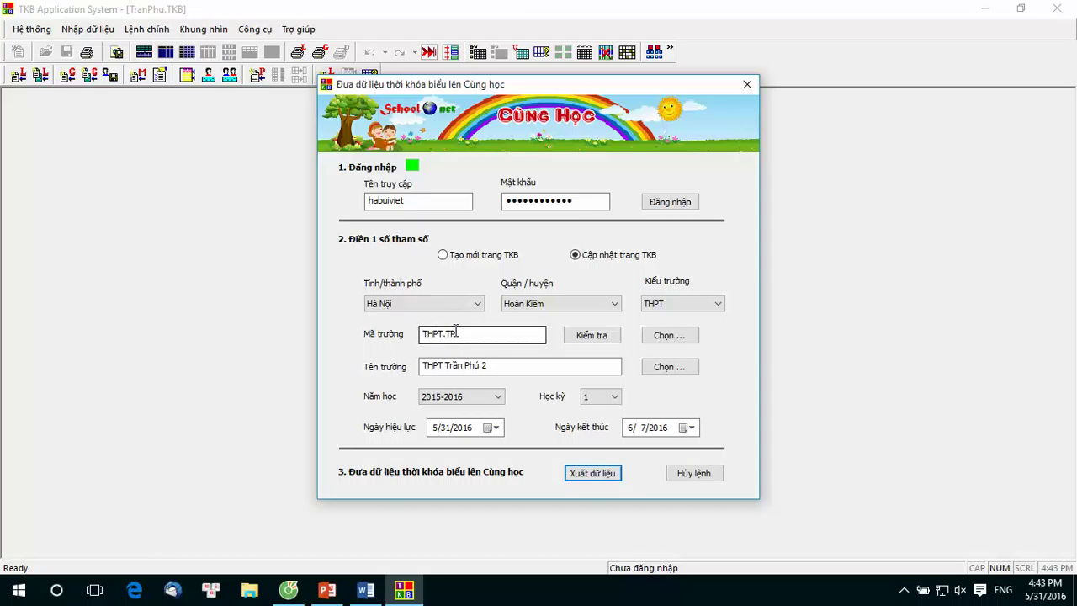
{"action": "key", "text": "BackSpace"}
{"action": "key", "text": "BackSpace"}
{"action": "type", "text": "P"}
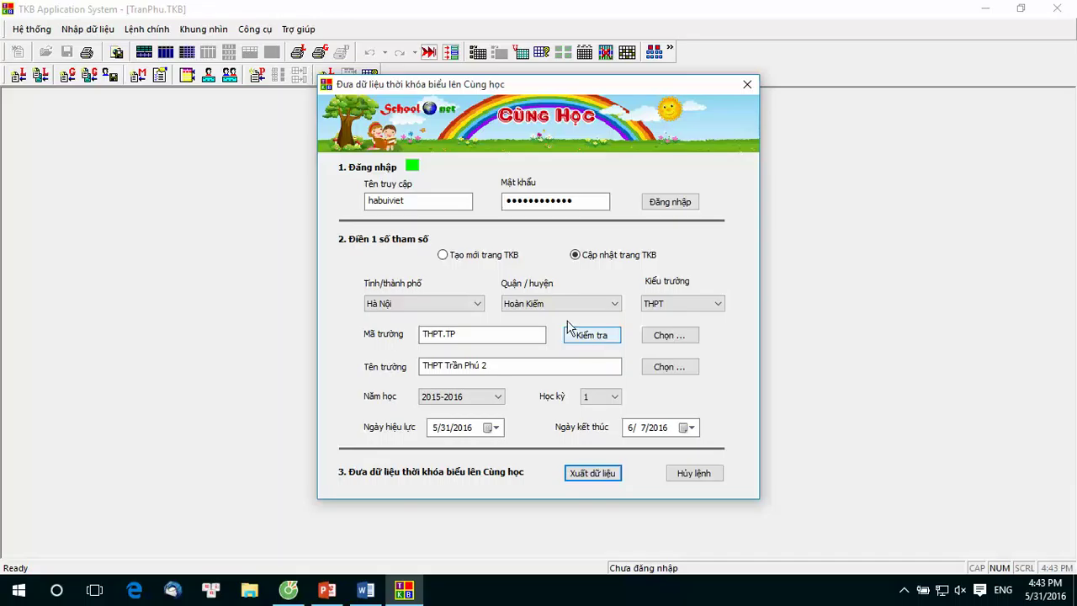
{"action": "left_click", "coordinate": [457, 264]}
{"action": "left_click", "coordinate": [461, 338]}
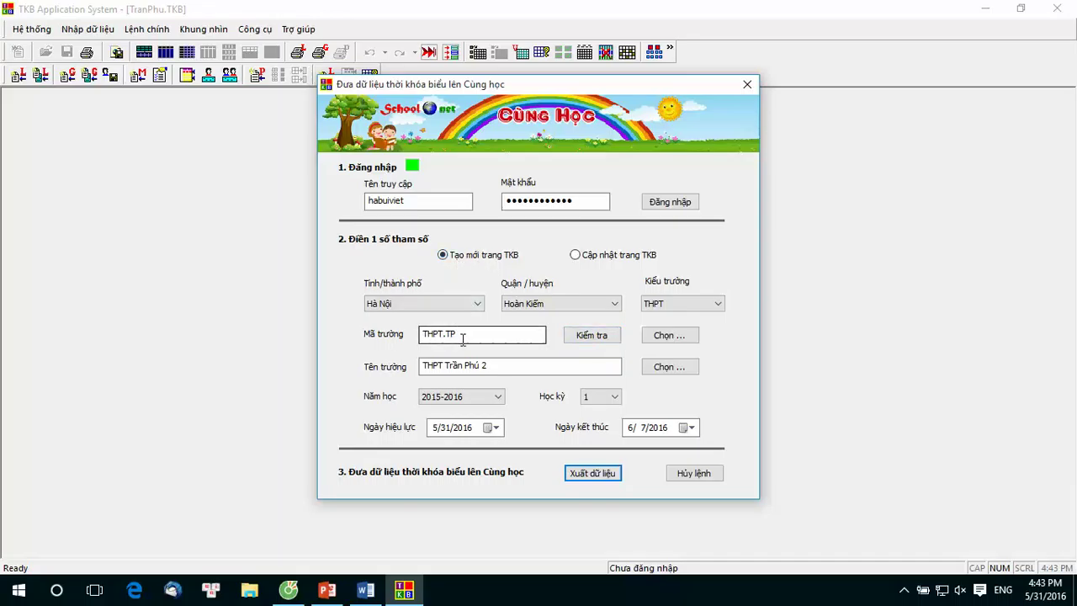
{"action": "left_click", "coordinate": [574, 255]}
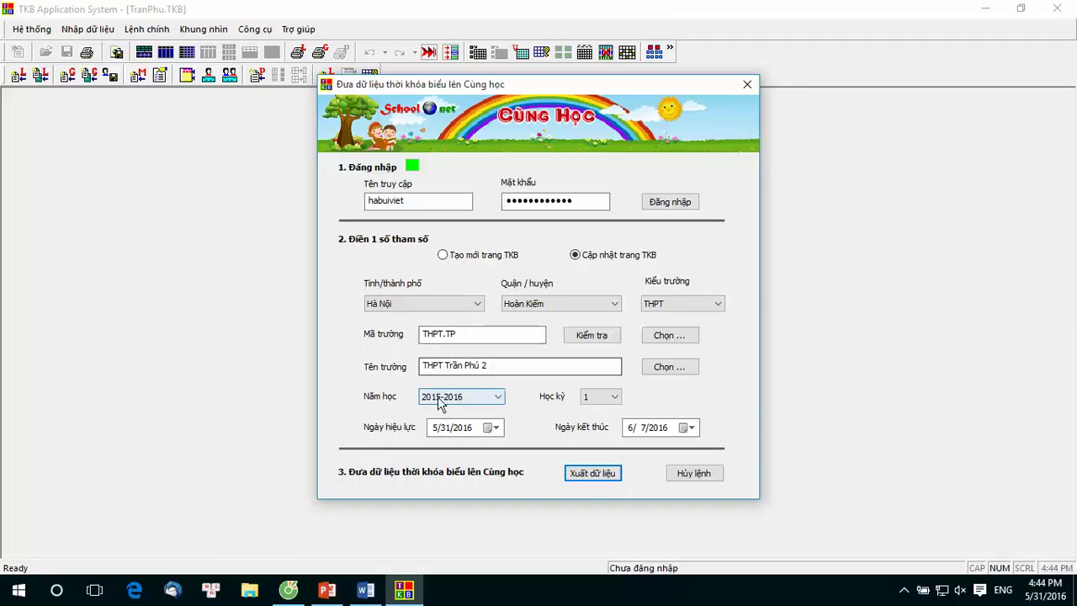
Set the semester to 2 and the timetable's effective date to 3/1/2016
{"action": "left_click", "coordinate": [614, 397]}
{"action": "left_click", "coordinate": [599, 421]}
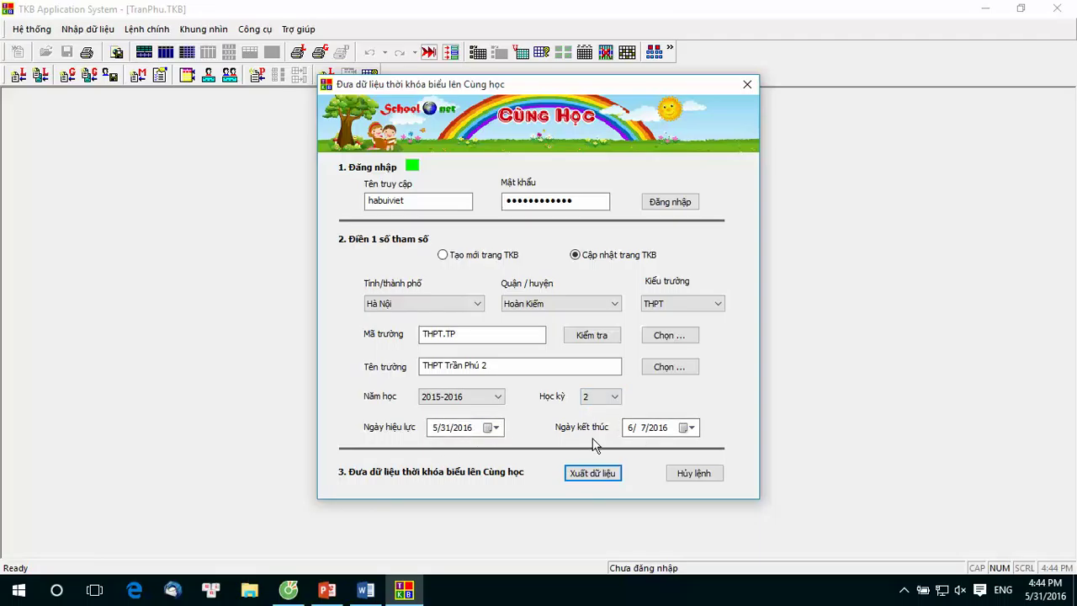
{"action": "left_click", "coordinate": [494, 429]}
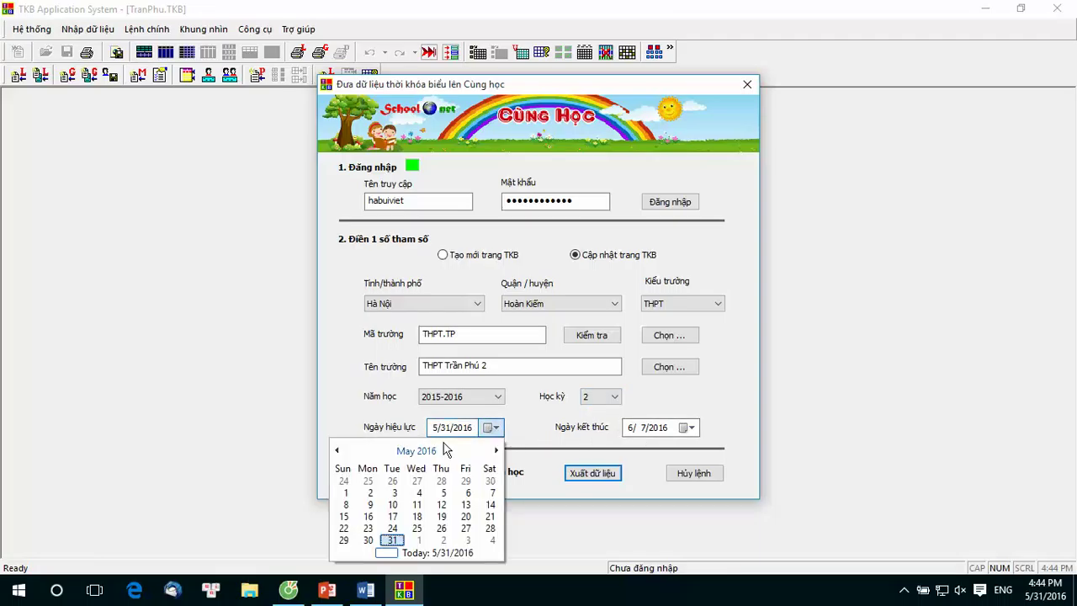
{"action": "left_click", "coordinate": [337, 451]}
{"action": "left_click", "coordinate": [337, 451]}
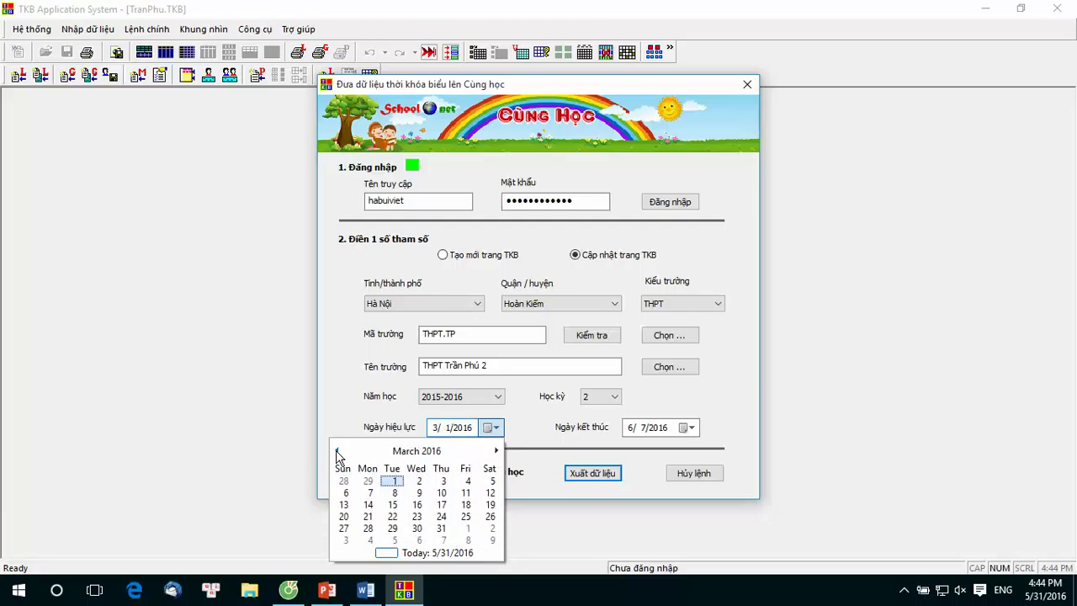
{"action": "left_click", "coordinate": [395, 481]}
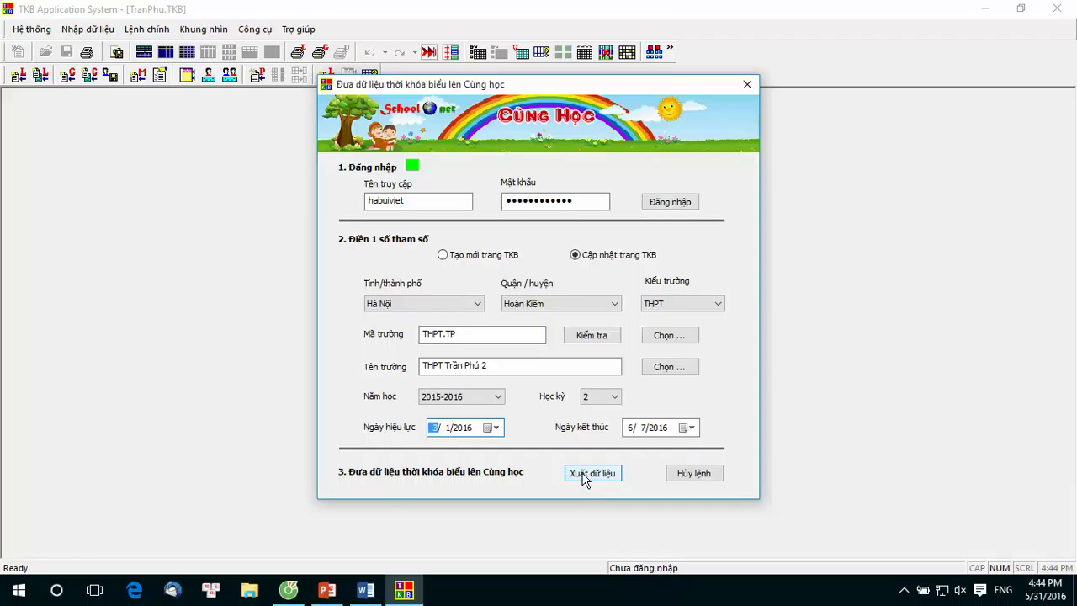
Export the timetable data to Cùng học and review the published timetable page and its web address
{"action": "left_click", "coordinate": [581, 469]}
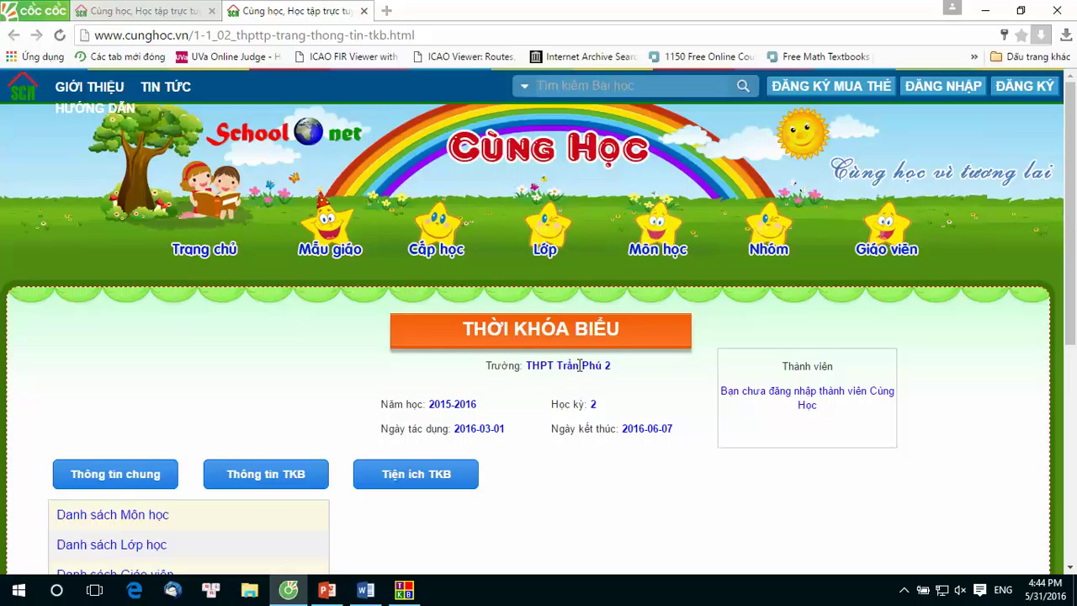
{"action": "scroll", "coordinate": [586, 448], "scroll_direction": "down", "scroll_amount": 3}
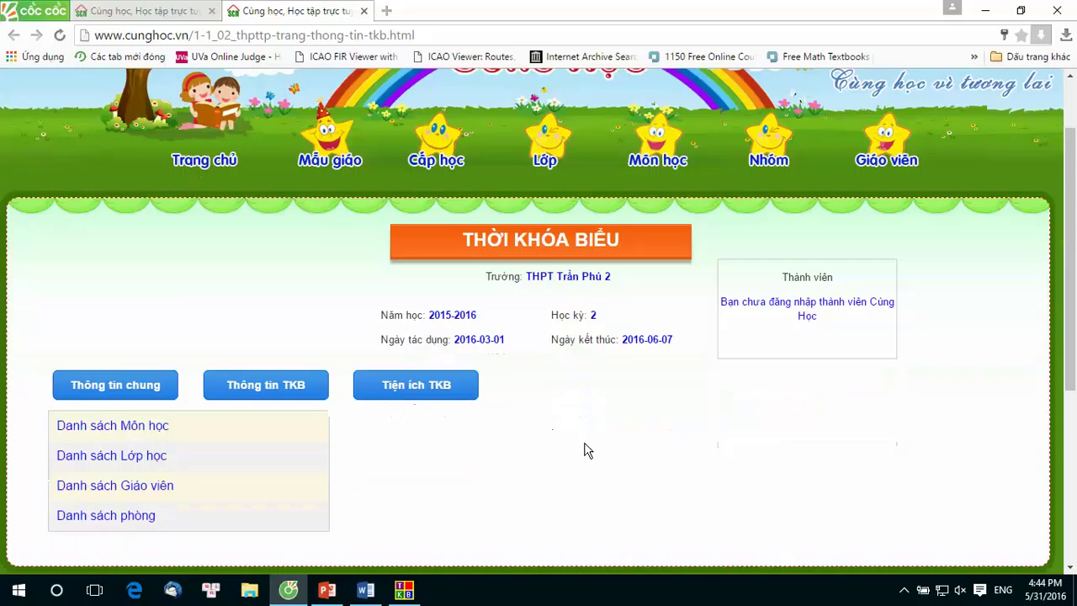
{"action": "scroll", "coordinate": [352, 292], "scroll_direction": "up", "scroll_amount": 3}
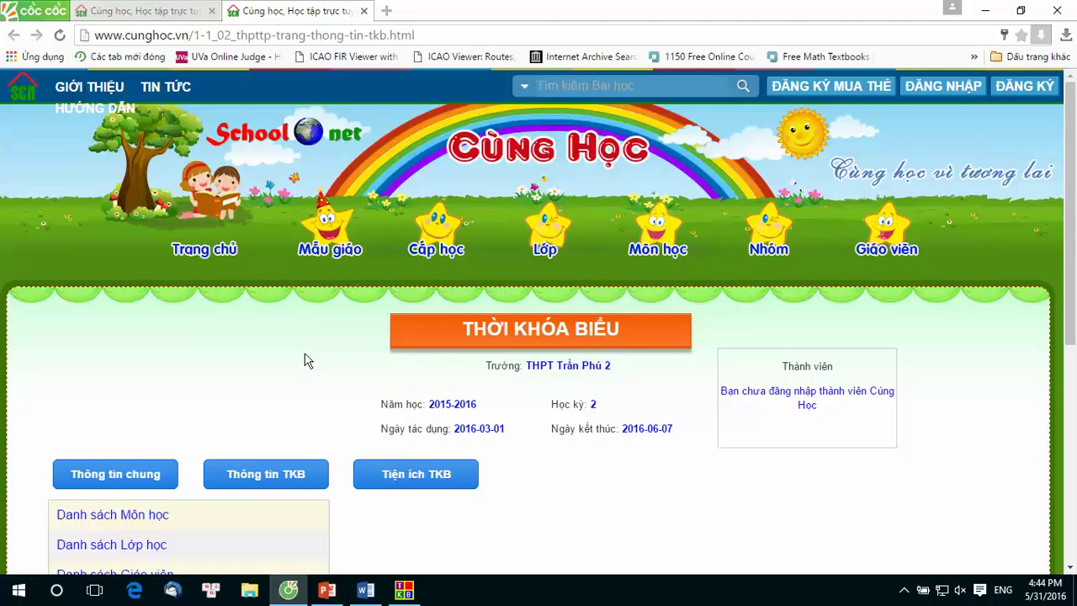
{"action": "left_click", "coordinate": [294, 36]}
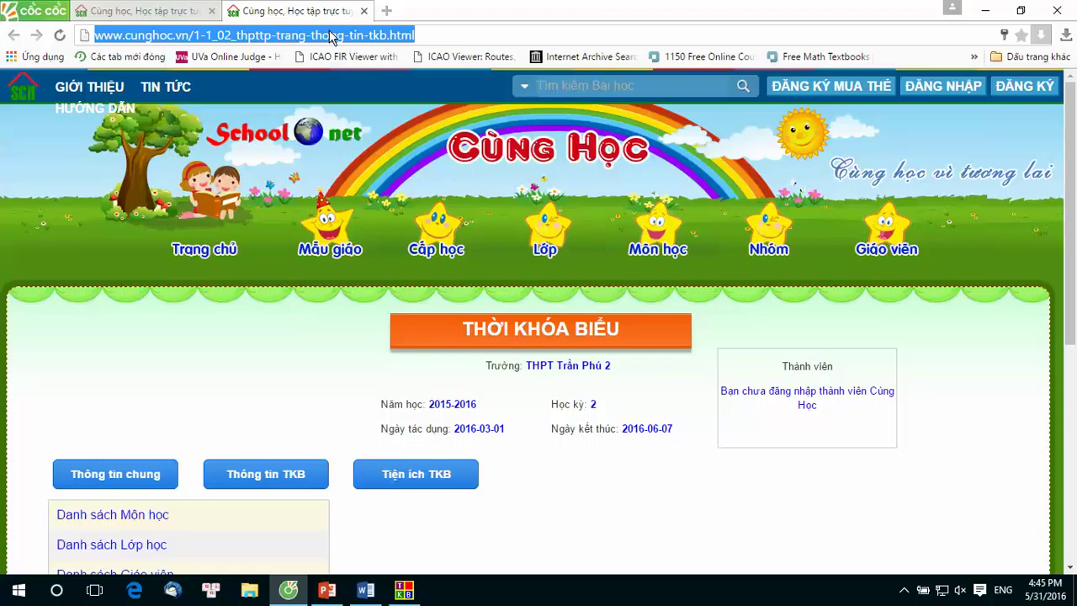
{"action": "scroll", "coordinate": [330, 125], "scroll_direction": "down", "scroll_amount": 1}
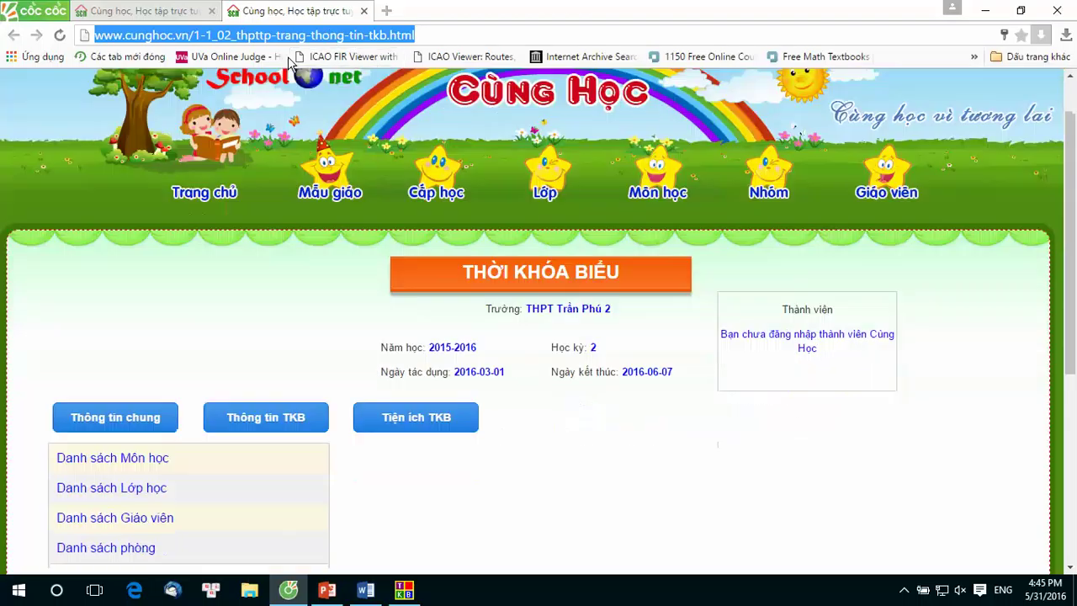
{"action": "scroll", "coordinate": [277, 76], "scroll_direction": "down", "scroll_amount": 1}
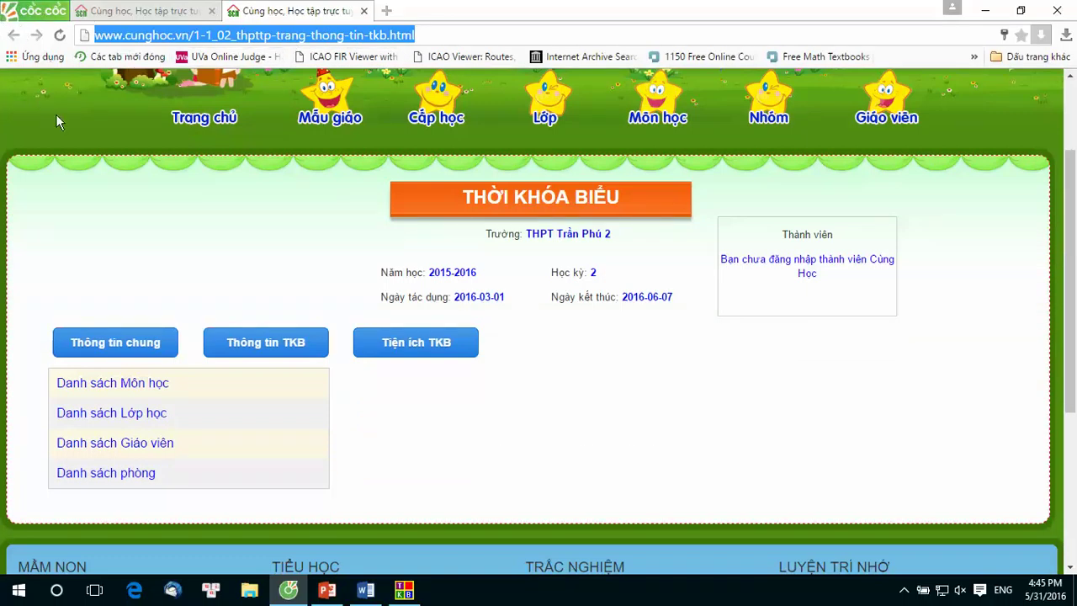
Open the published teacher list and review the morning and afternoon timetable of the teacher in row 22
{"action": "left_click", "coordinate": [143, 454]}
{"action": "scroll", "coordinate": [351, 449], "scroll_direction": "down", "scroll_amount": 3}
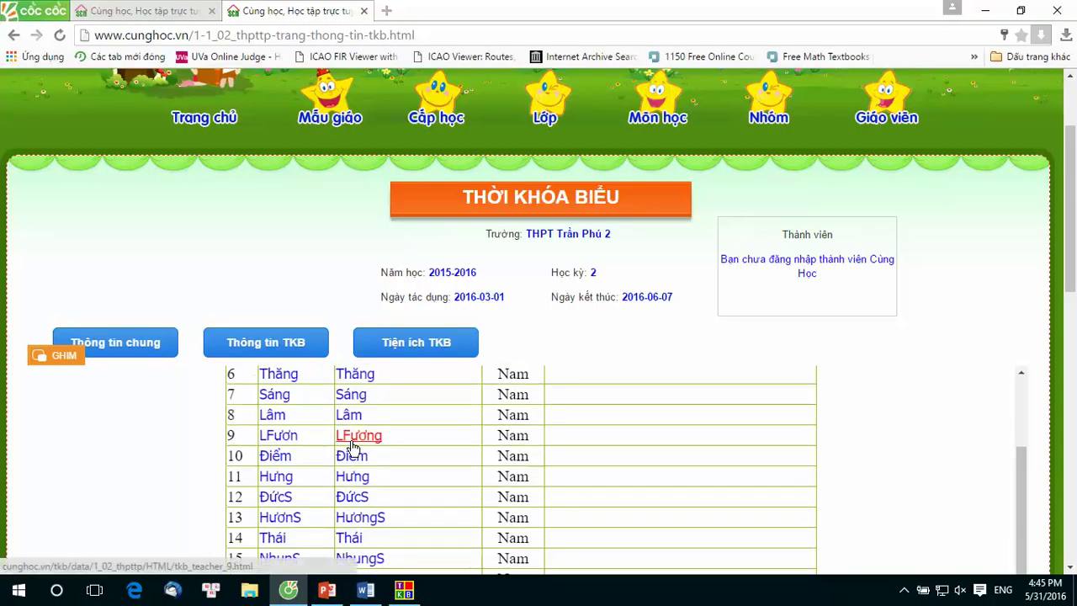
{"action": "scroll", "coordinate": [351, 449], "scroll_direction": "down", "scroll_amount": 3}
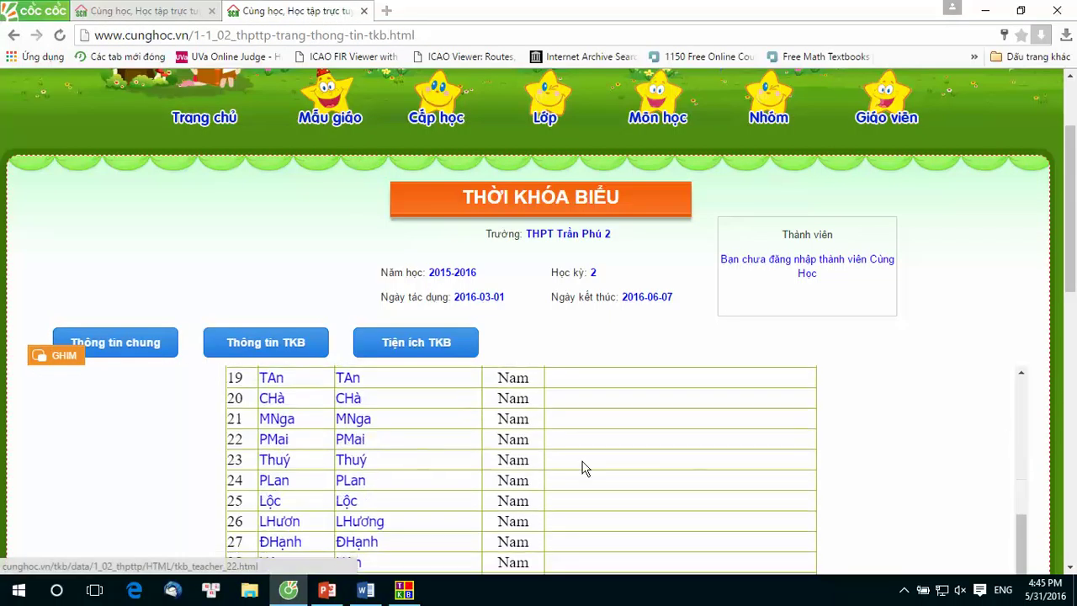
{"action": "left_click", "coordinate": [265, 441]}
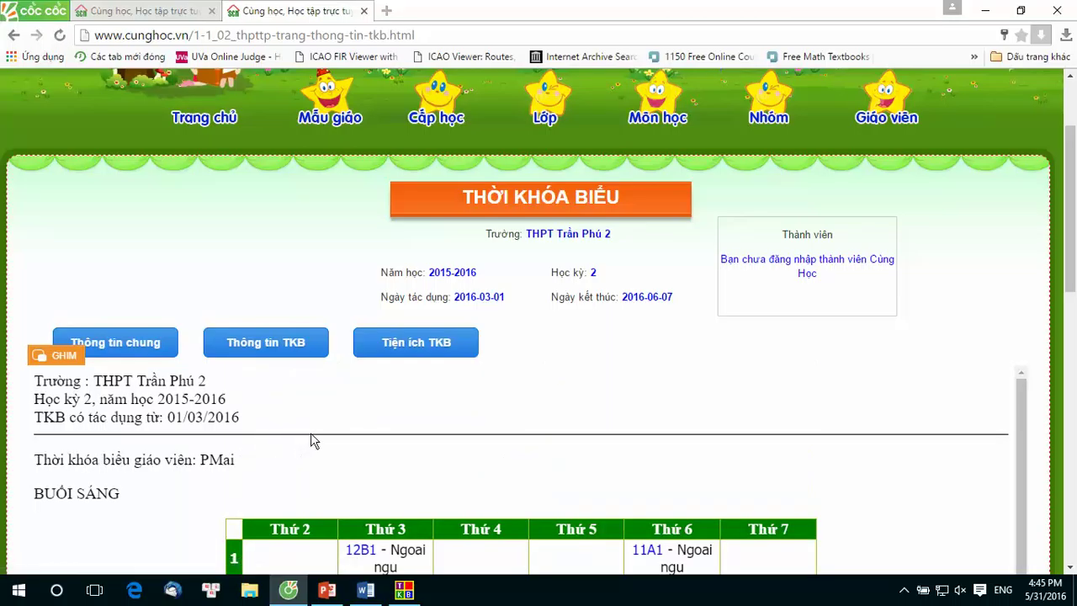
{"action": "scroll", "coordinate": [311, 441], "scroll_direction": "down", "scroll_amount": 1}
{"action": "left_click_drag", "start_coordinate": [1070, 249], "coordinate": [1060, 343]}
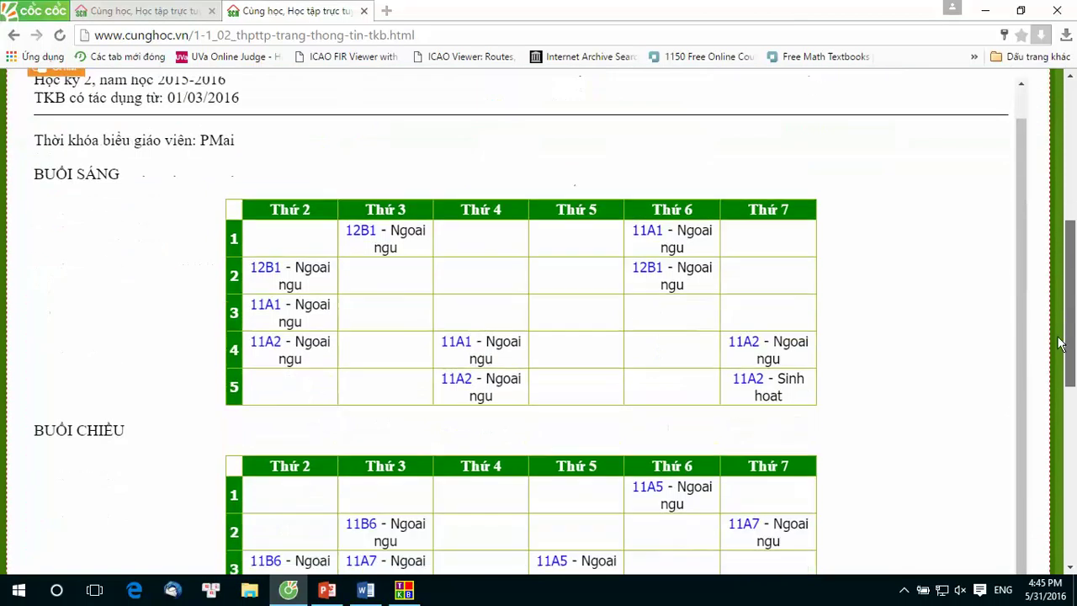
{"action": "scroll", "coordinate": [1060, 343], "scroll_direction": "down", "scroll_amount": 2}
{"action": "scroll", "coordinate": [872, 421], "scroll_direction": "up", "scroll_amount": 2}
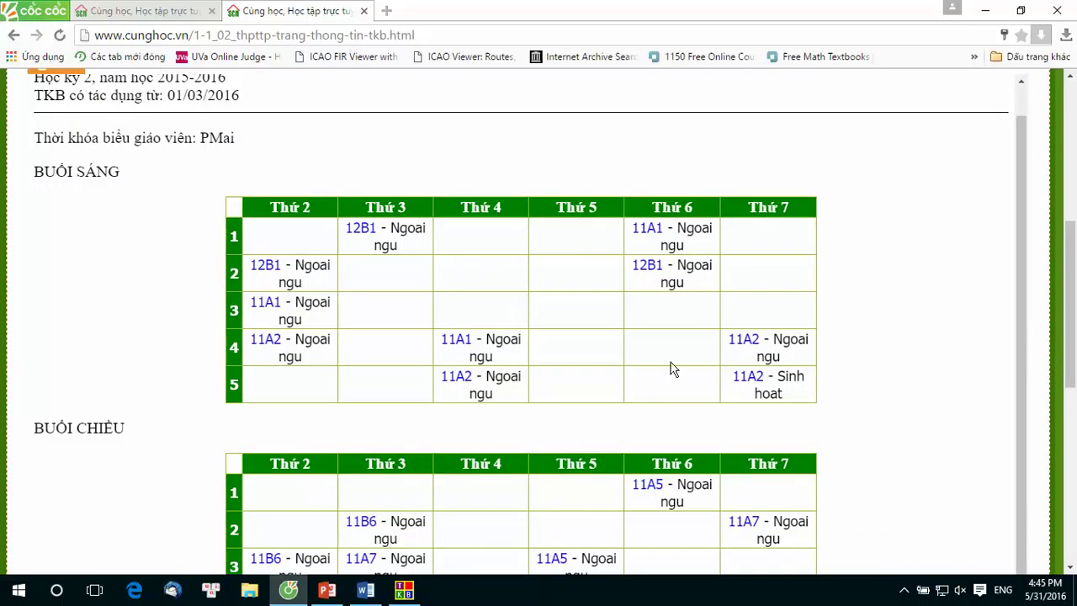
{"action": "scroll", "coordinate": [673, 369], "scroll_direction": "down", "scroll_amount": 5}
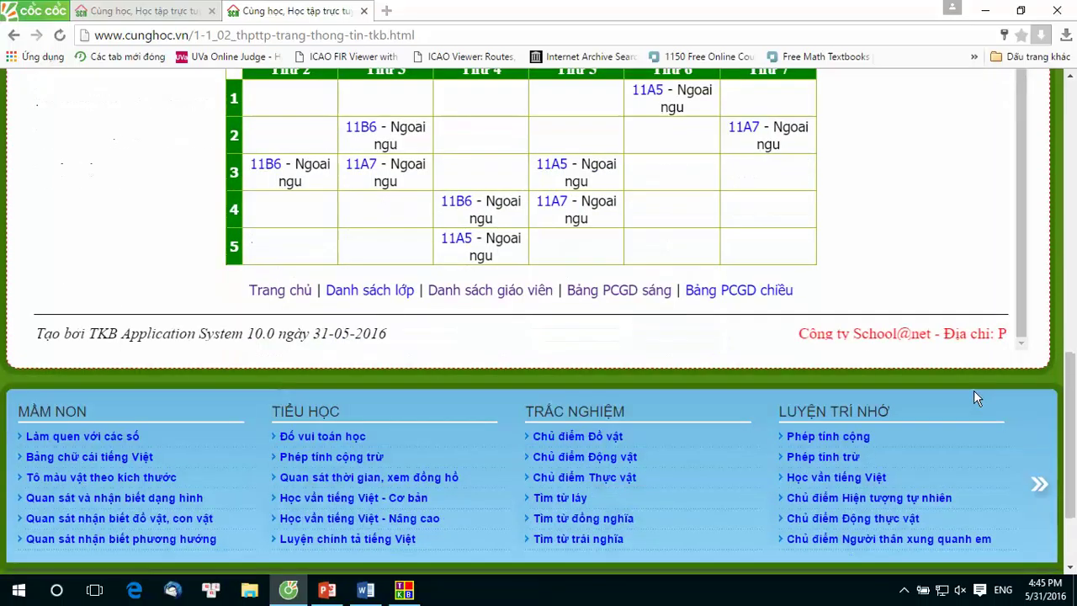
Open the published class list and review the morning timetable of class 11A2
{"action": "left_click", "coordinate": [355, 296]}
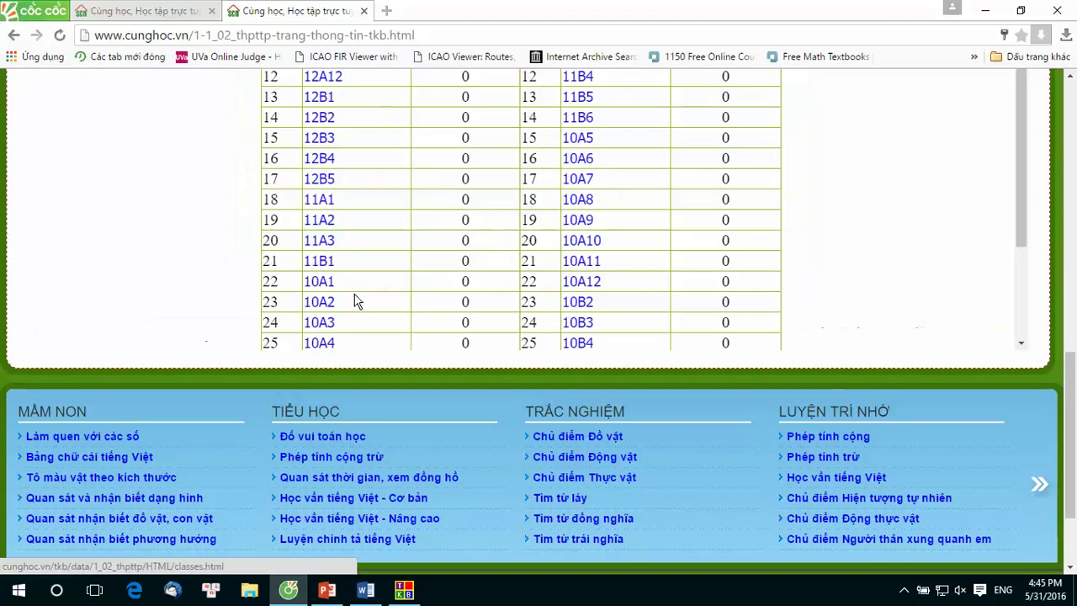
{"action": "left_click", "coordinate": [325, 222]}
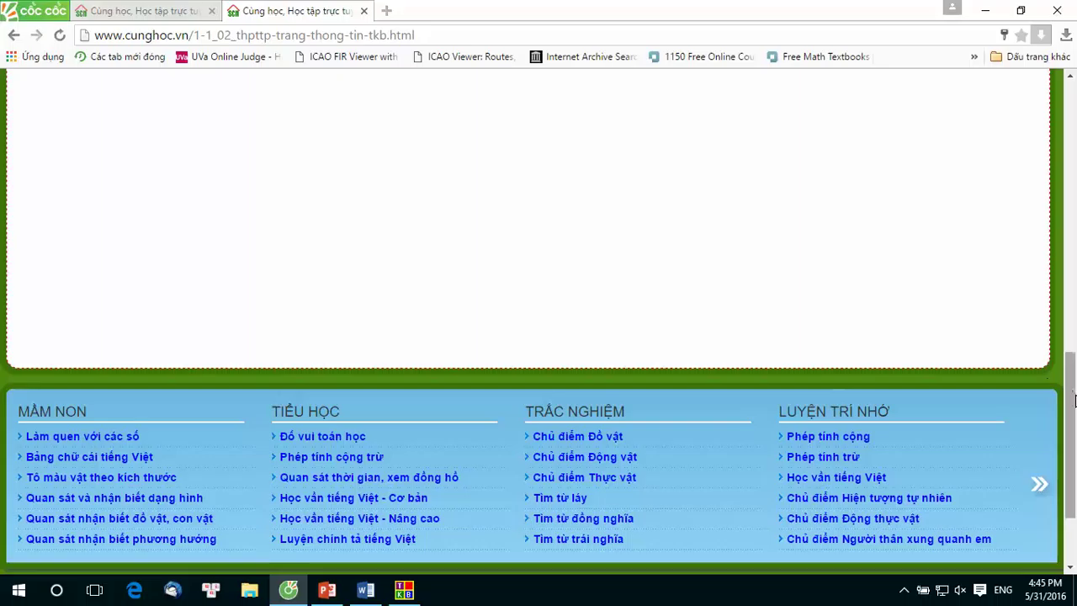
{"action": "left_click_drag", "start_coordinate": [1075, 400], "coordinate": [1074, 254]}
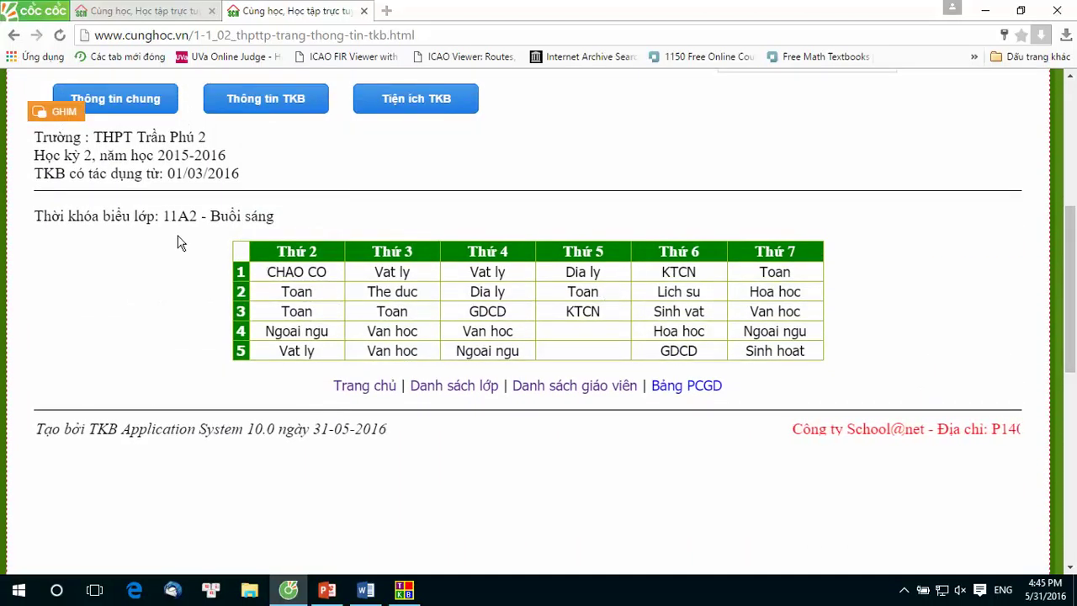
Open the published morning timetable for all teachers and look through its rows and the page's general timetable details
{"action": "left_click", "coordinate": [247, 111]}
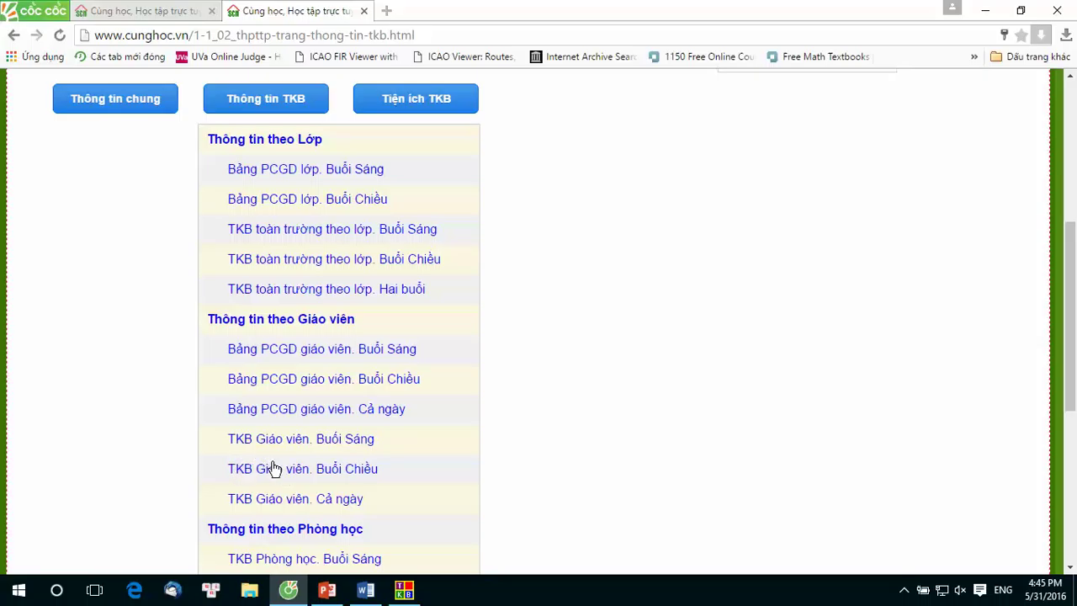
{"action": "left_click", "coordinate": [257, 441]}
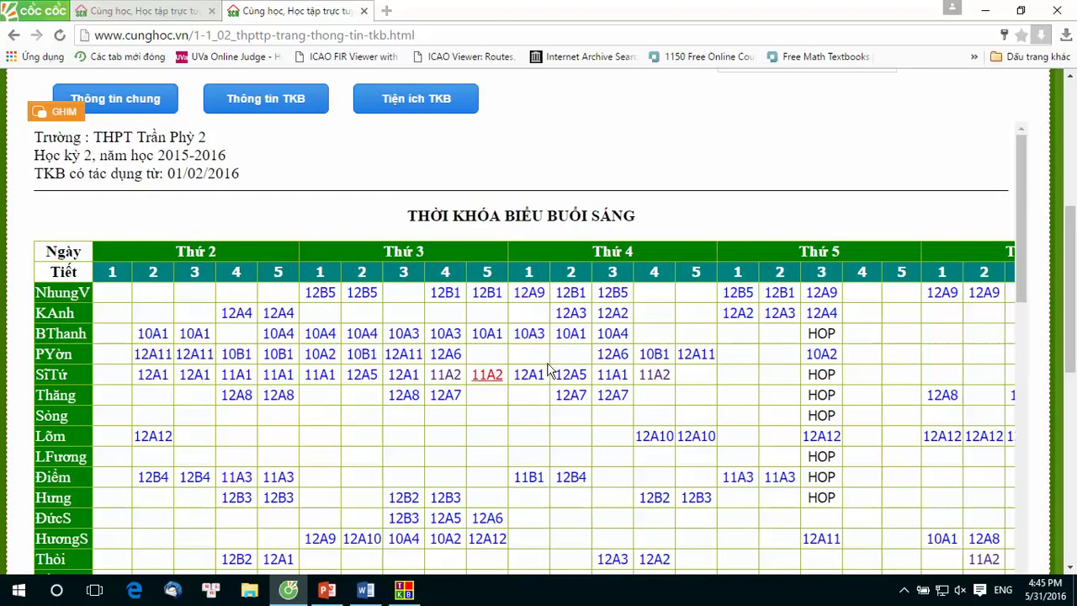
{"action": "scroll", "coordinate": [657, 381], "scroll_direction": "down", "scroll_amount": 2}
{"action": "scroll", "coordinate": [658, 390], "scroll_direction": "down", "scroll_amount": 3}
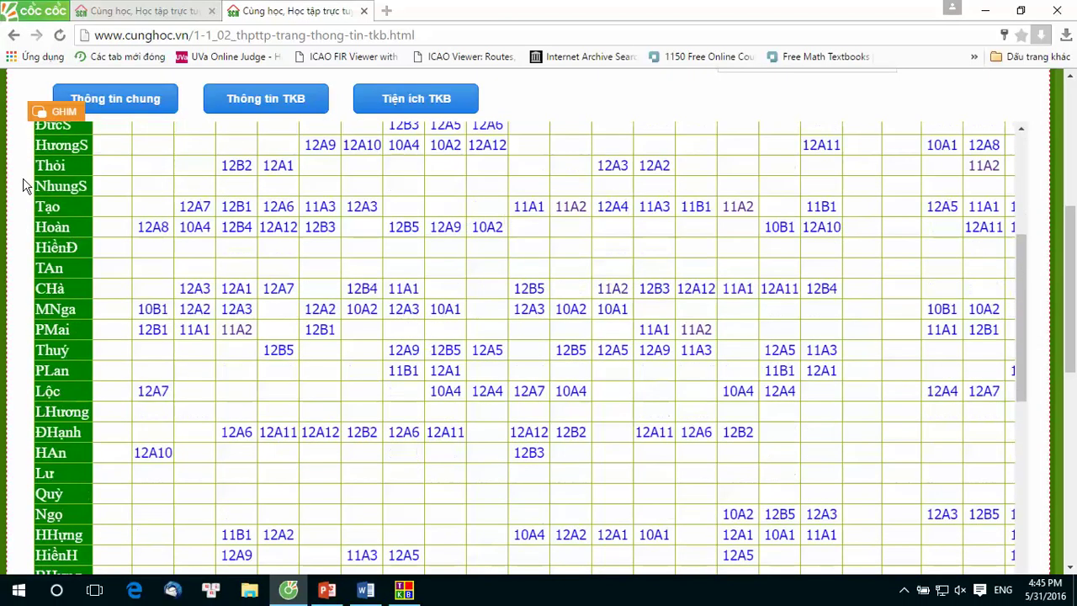
{"action": "scroll", "coordinate": [813, 337], "scroll_direction": "down", "scroll_amount": 3}
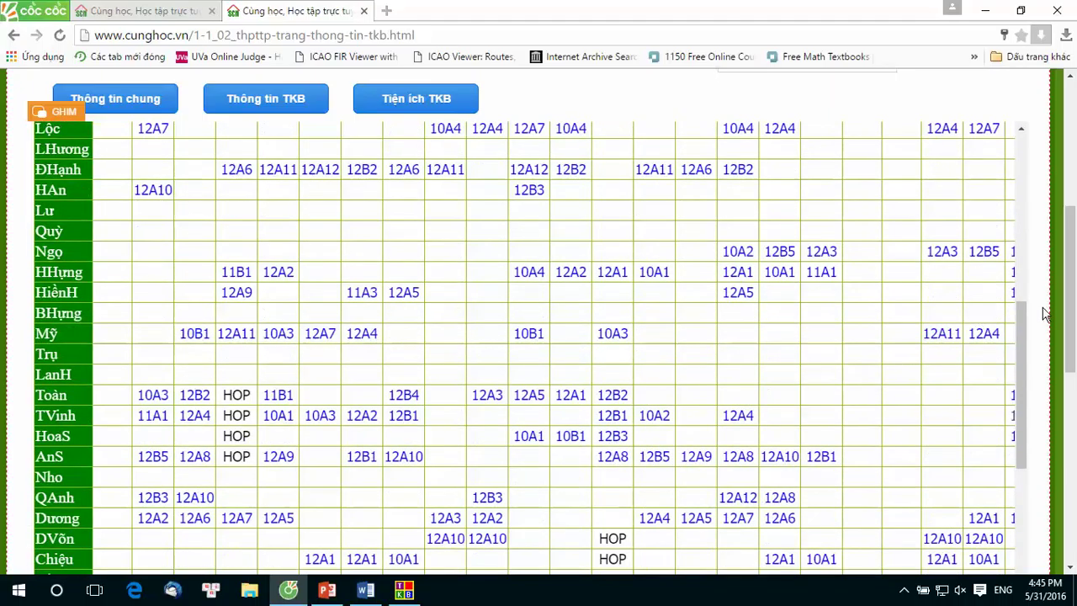
{"action": "left_click_drag", "start_coordinate": [1067, 328], "coordinate": [1071, 177]}
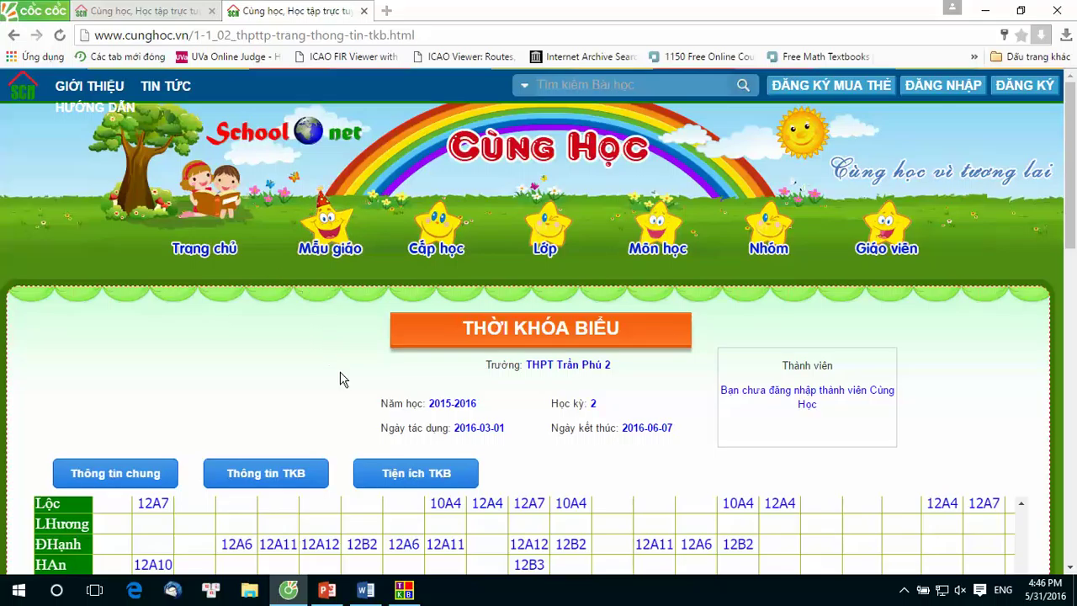
Switch to TKB Application System and examine the print format choices for the school-wide class timetable in the program options
{"action": "left_click", "coordinate": [405, 592]}
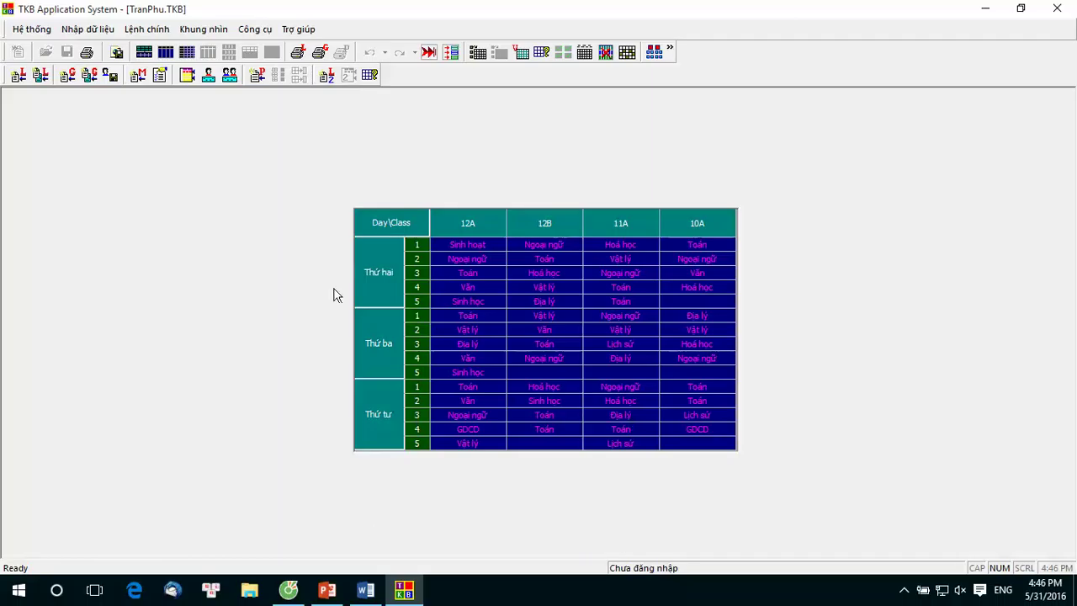
{"action": "left_click", "coordinate": [130, 31]}
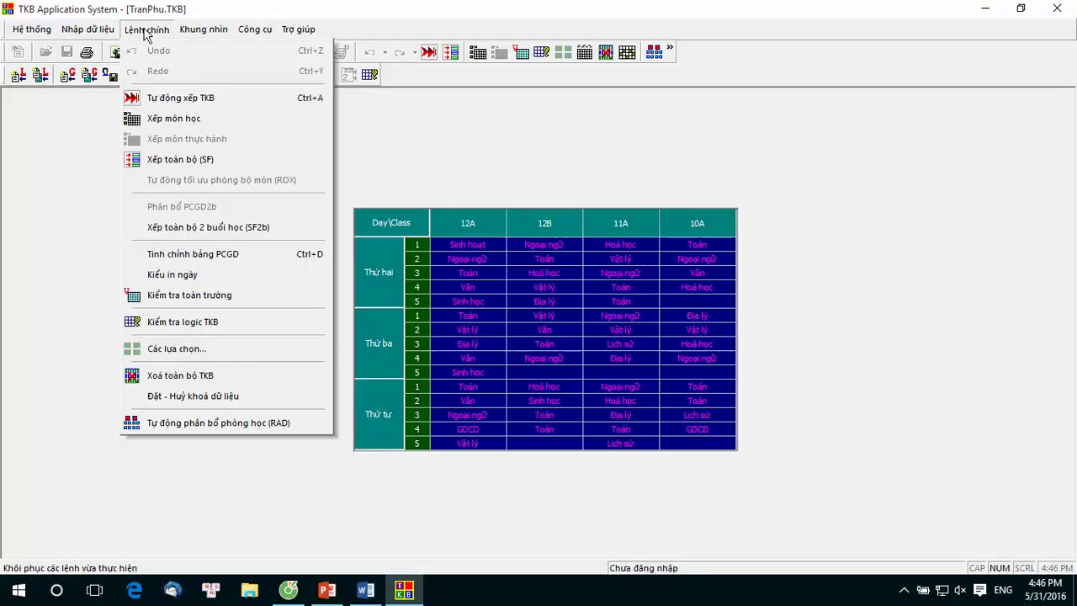
{"action": "left_click", "coordinate": [196, 348]}
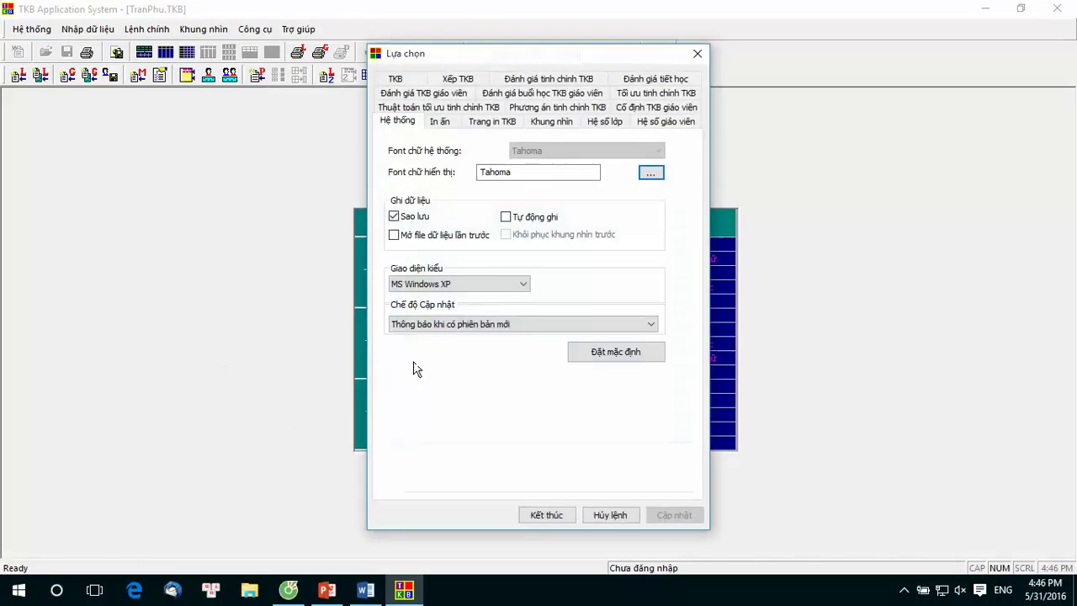
{"action": "left_click", "coordinate": [440, 124]}
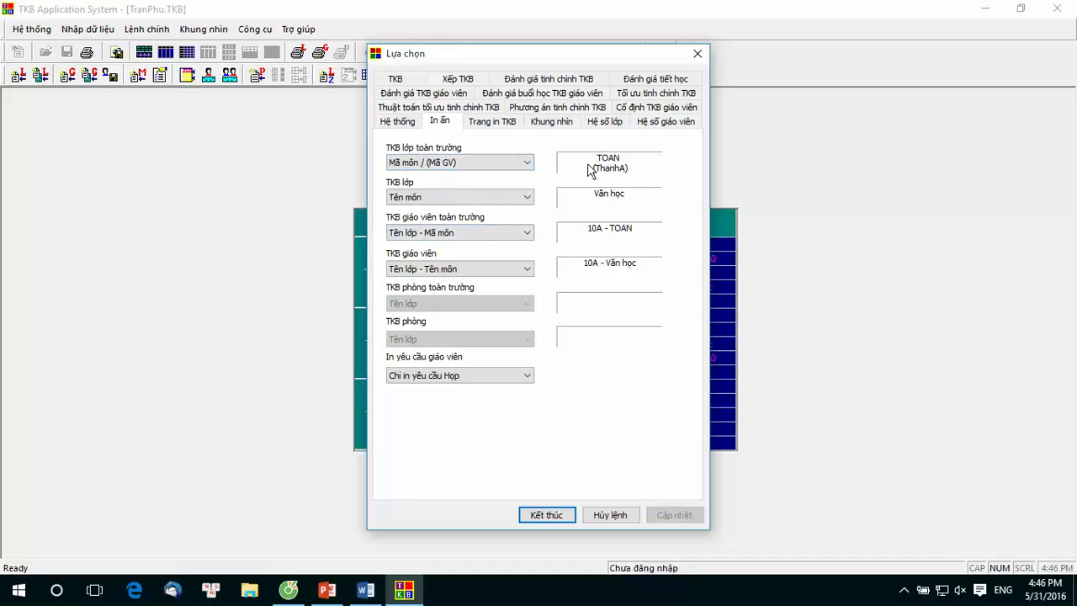
{"action": "left_click", "coordinate": [527, 162]}
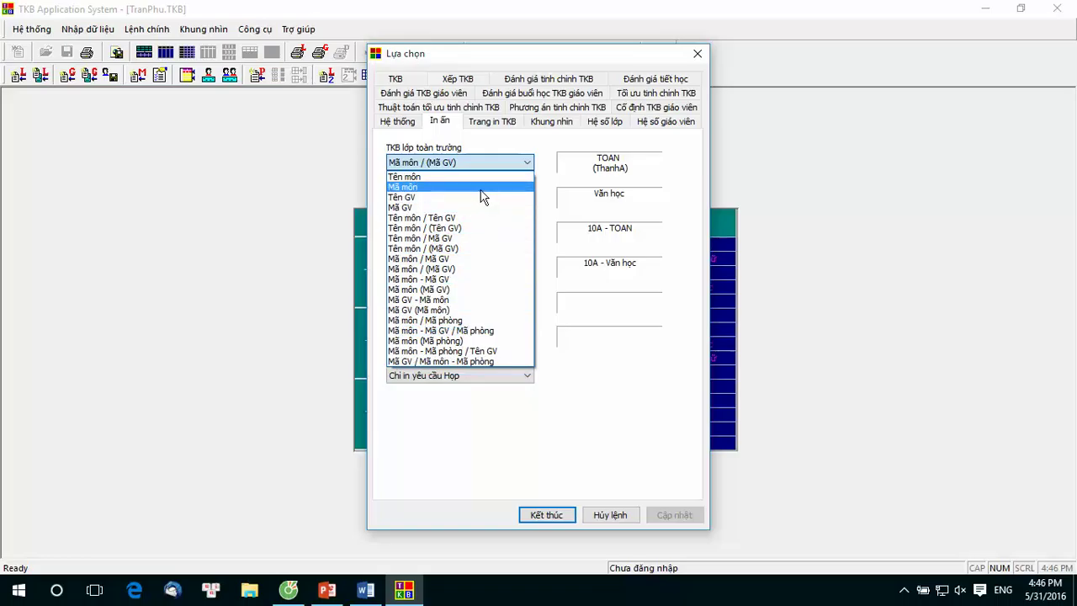
{"action": "left_click", "coordinate": [269, 192]}
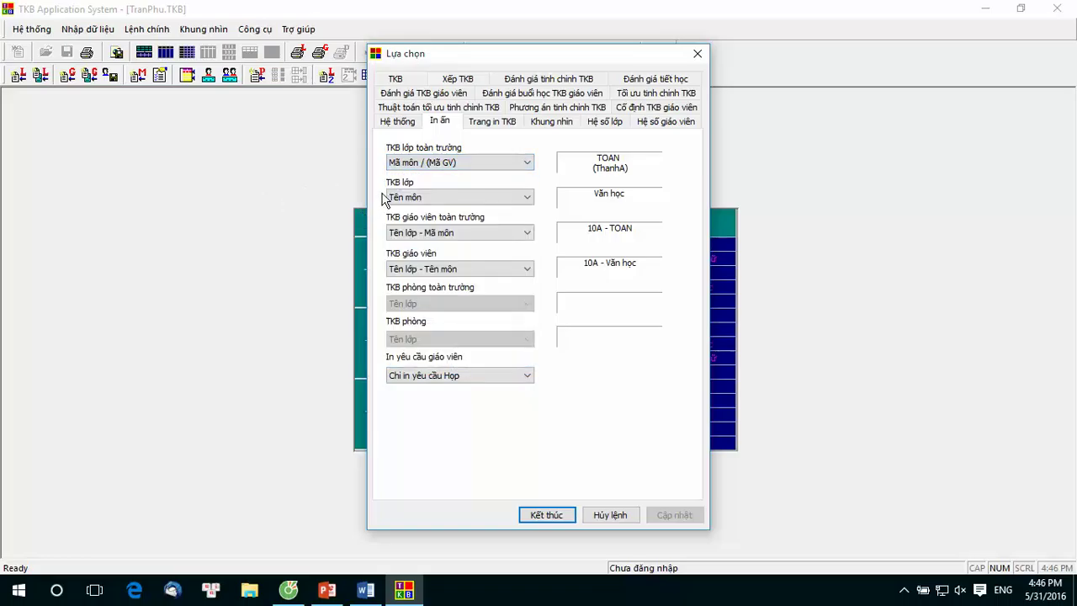
Review the class and teacher timetable print formats, choose Tên lớp - Mã môn for the school-wide teacher timetable, and accept the options
{"action": "left_click", "coordinate": [486, 201]}
{"action": "left_click", "coordinate": [391, 211]}
{"action": "left_click", "coordinate": [469, 233]}
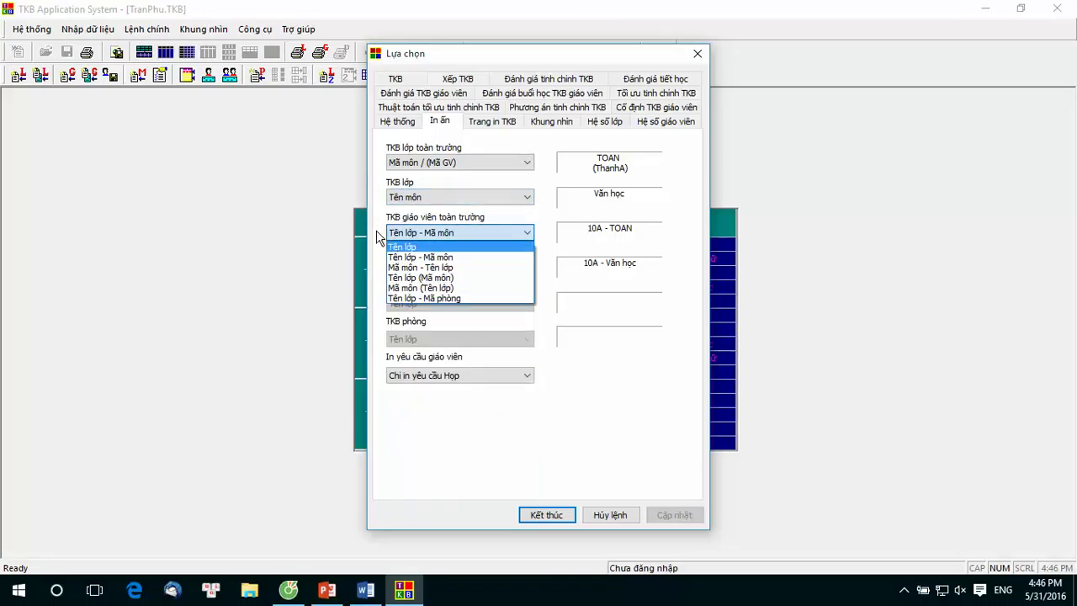
{"action": "left_click", "coordinate": [438, 257]}
{"action": "left_click", "coordinate": [448, 269]}
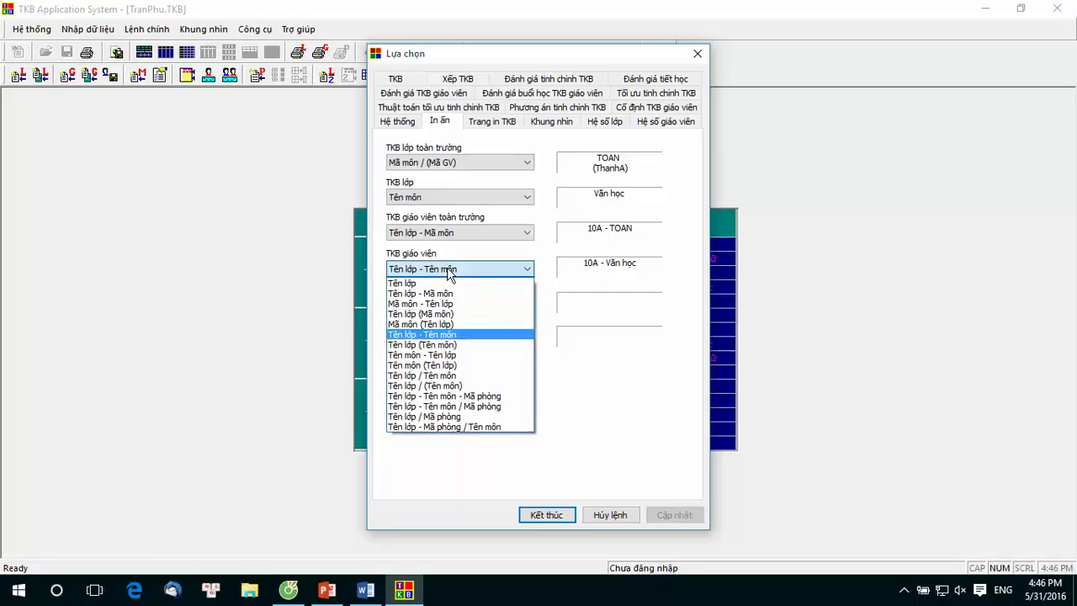
{"action": "left_click", "coordinate": [377, 288]}
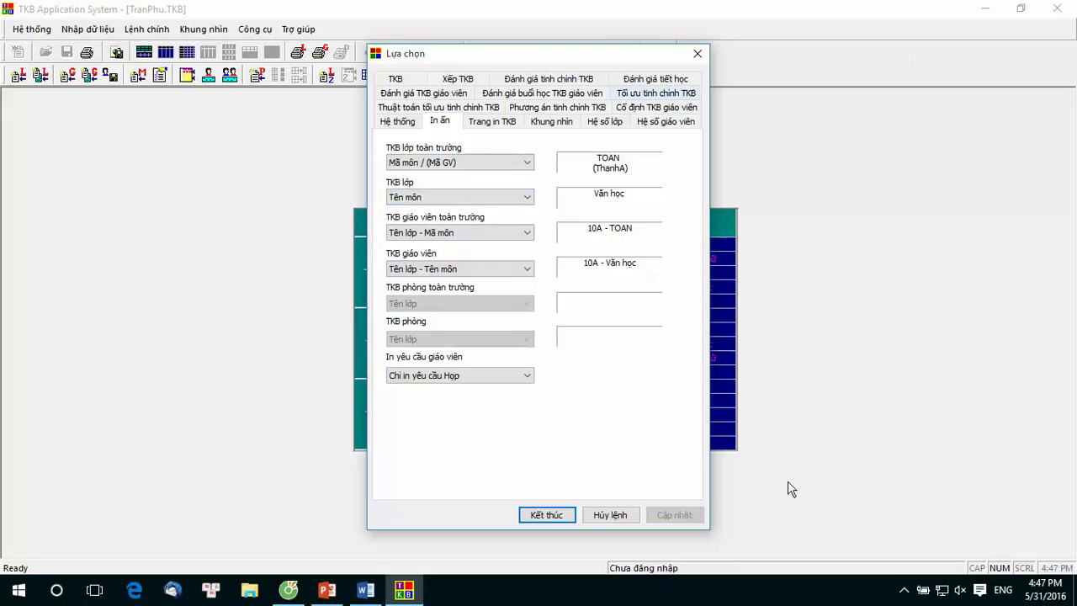
{"action": "left_click", "coordinate": [535, 518]}
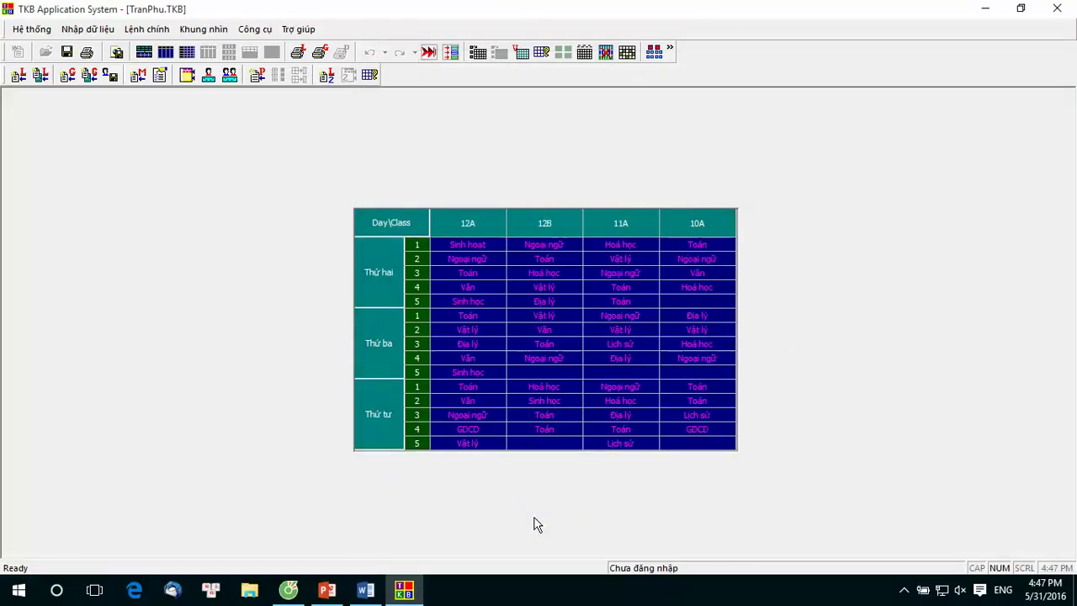
Open the list of system commands for the timetable file
{"action": "left_click", "coordinate": [25, 29]}
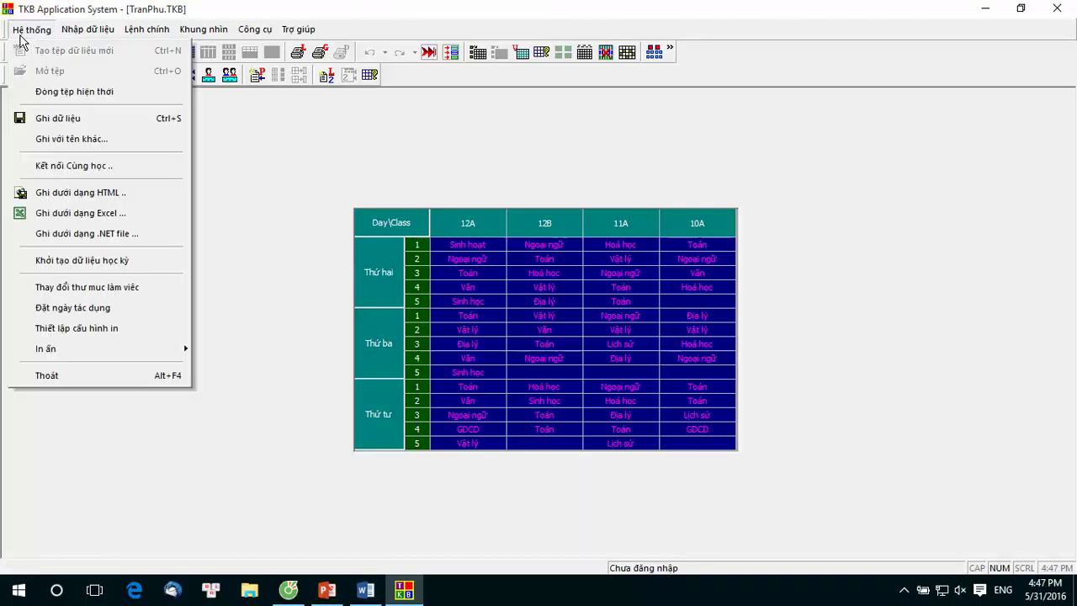